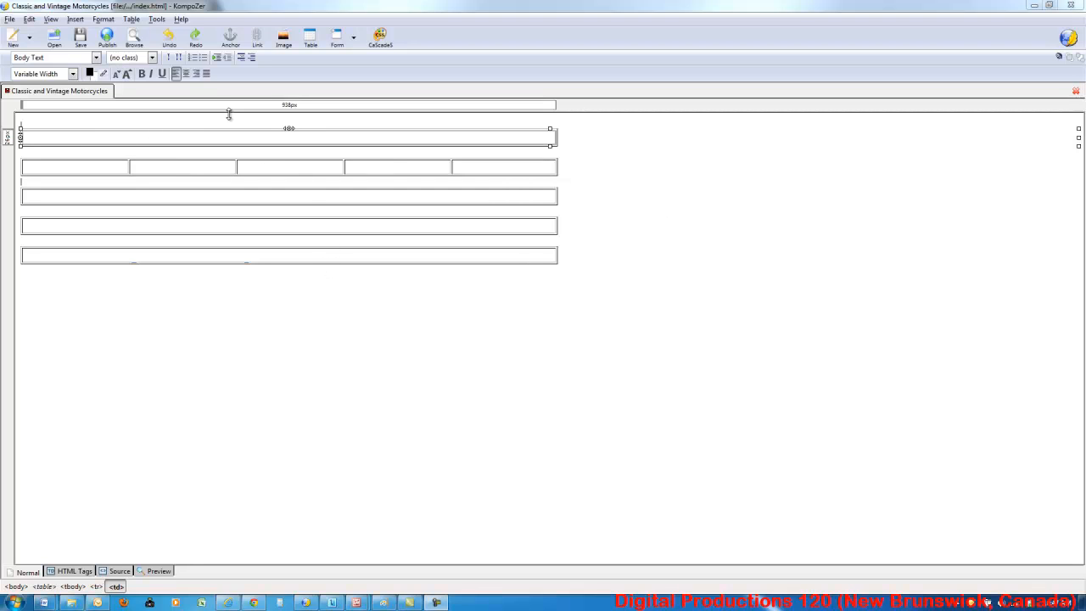
Step: Save the page changes, preview the page in the browser, and close the preview to return to the editor
{"action": "left_click", "coordinate": [132, 38]}
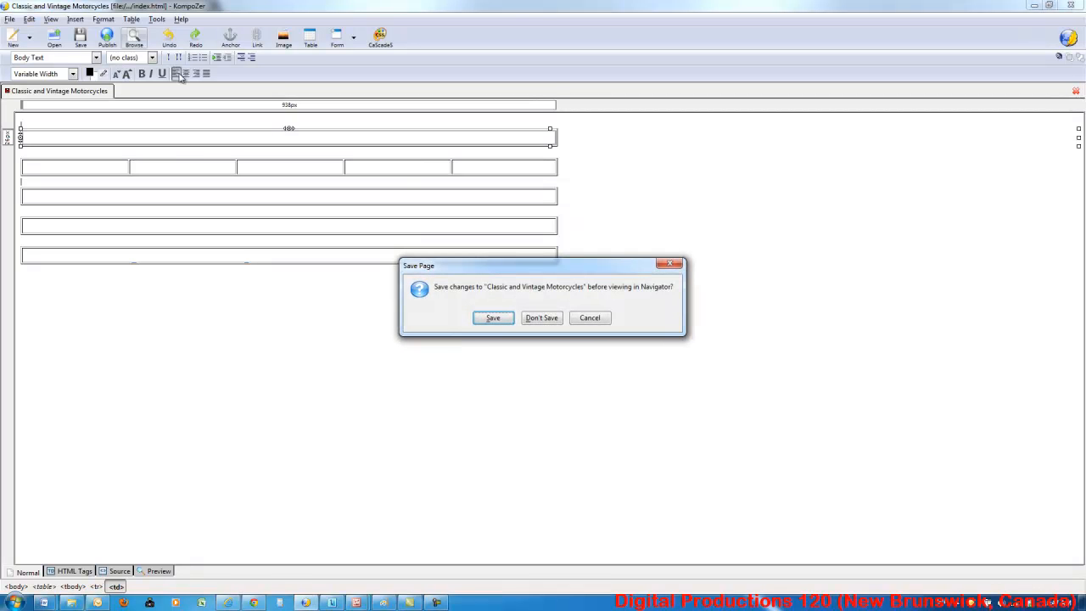
{"action": "left_click", "coordinate": [502, 318]}
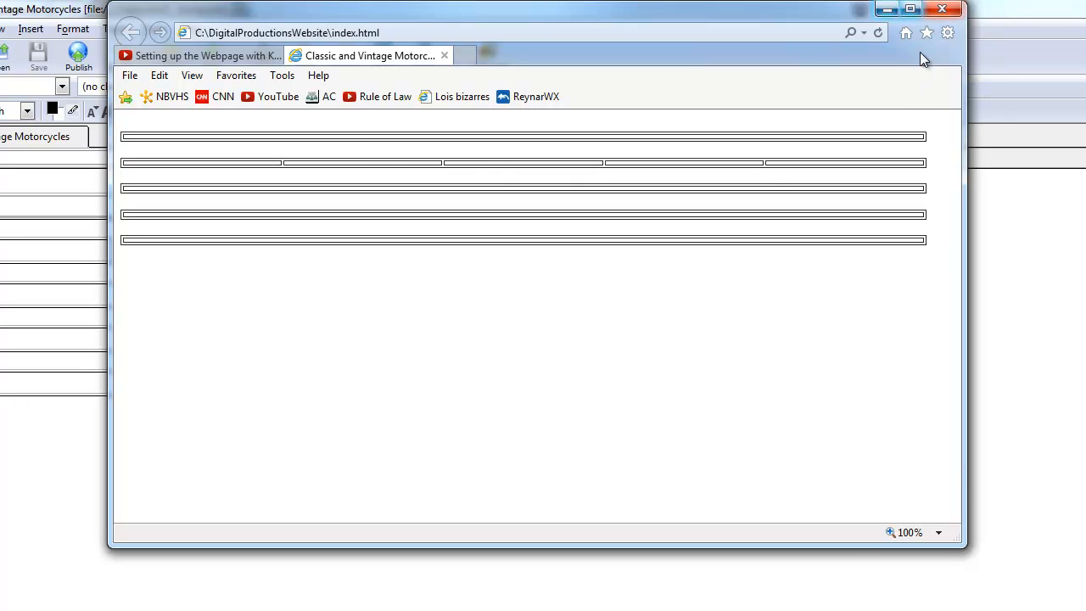
{"action": "left_click", "coordinate": [945, 10]}
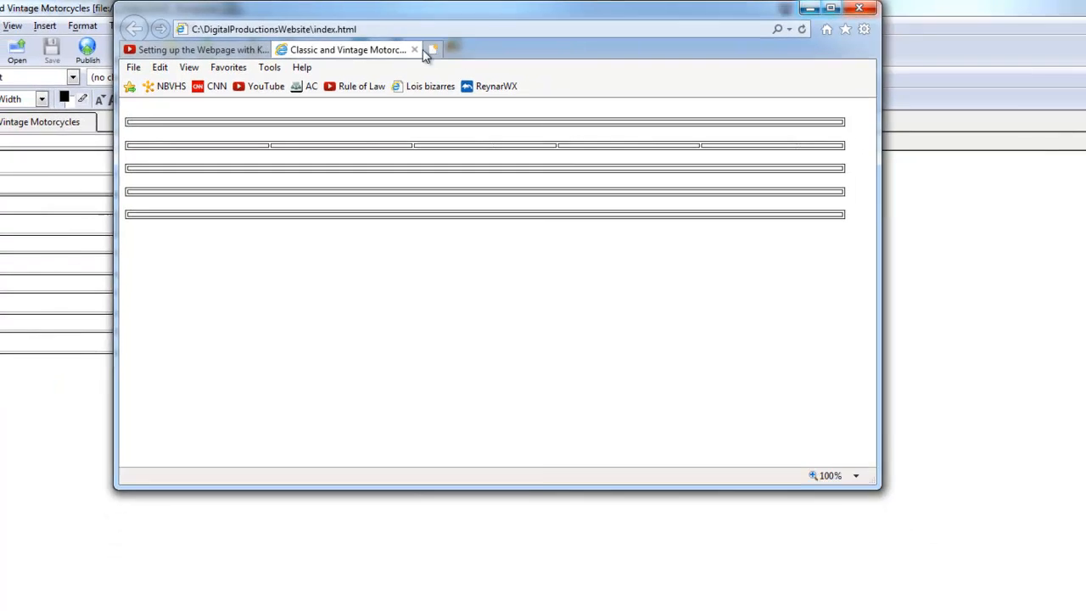
{"action": "left_click", "coordinate": [444, 55]}
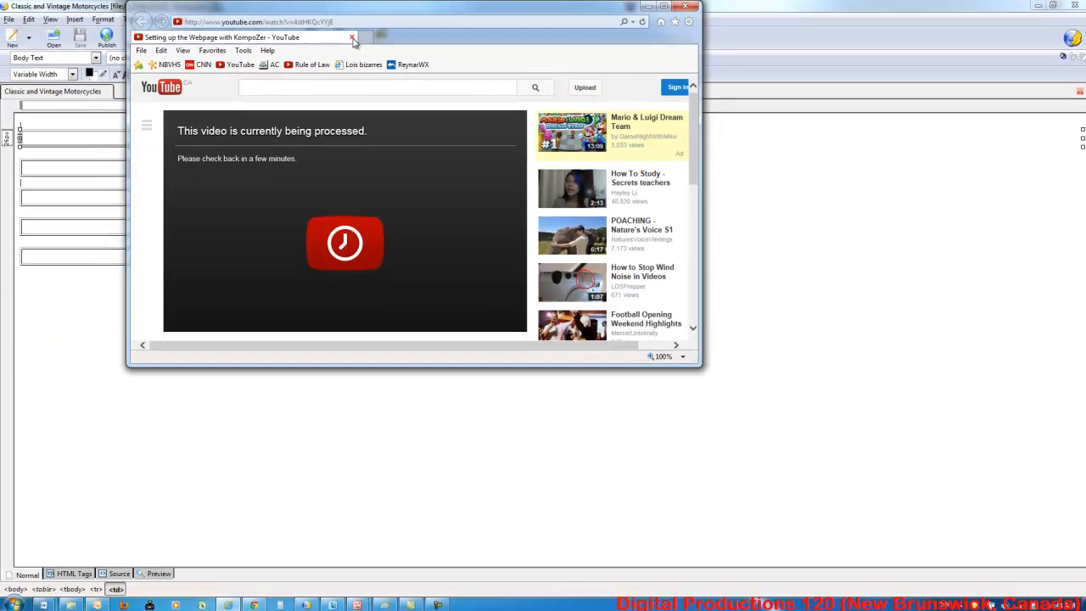
{"action": "left_click", "coordinate": [644, 6]}
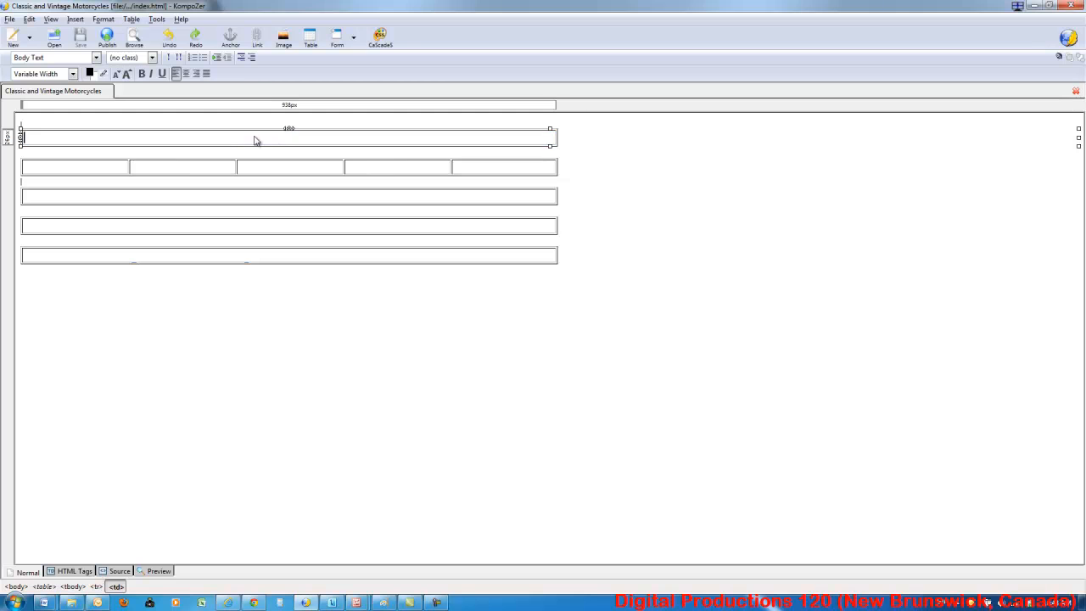
Step: Set the table alignment of the first one-cell table to Center in its table properties
{"action": "left_click", "coordinate": [186, 74]}
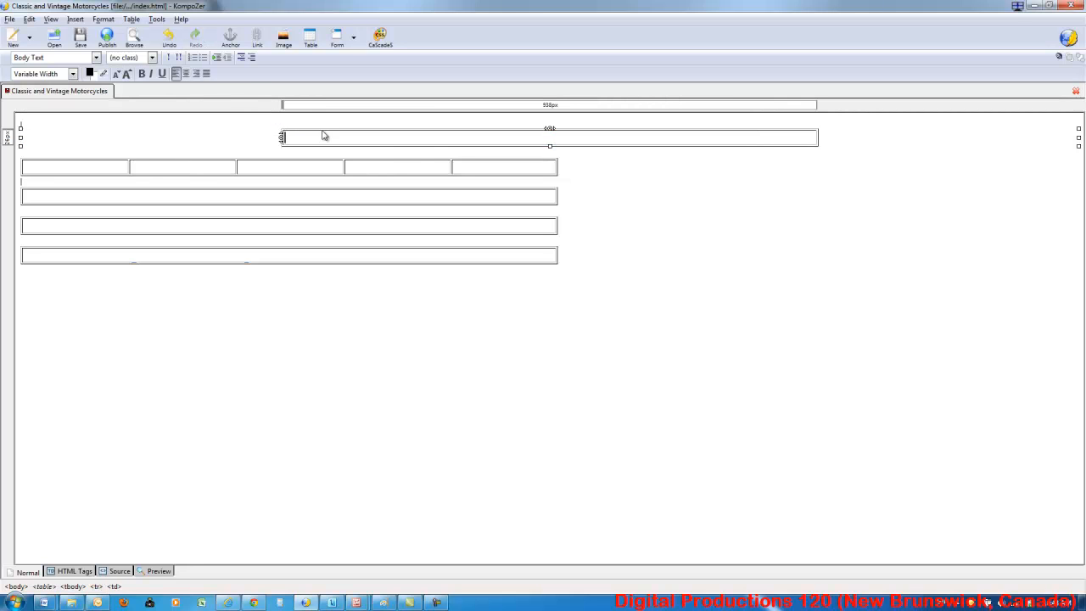
{"action": "key", "text": "ctrl+z"}
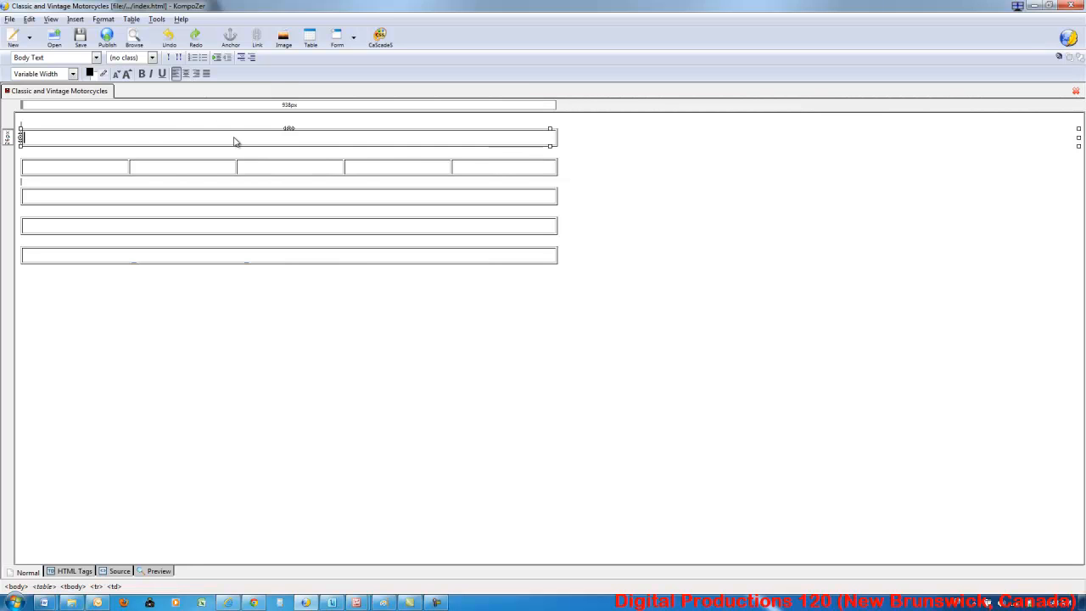
{"action": "double_click", "coordinate": [296, 143]}
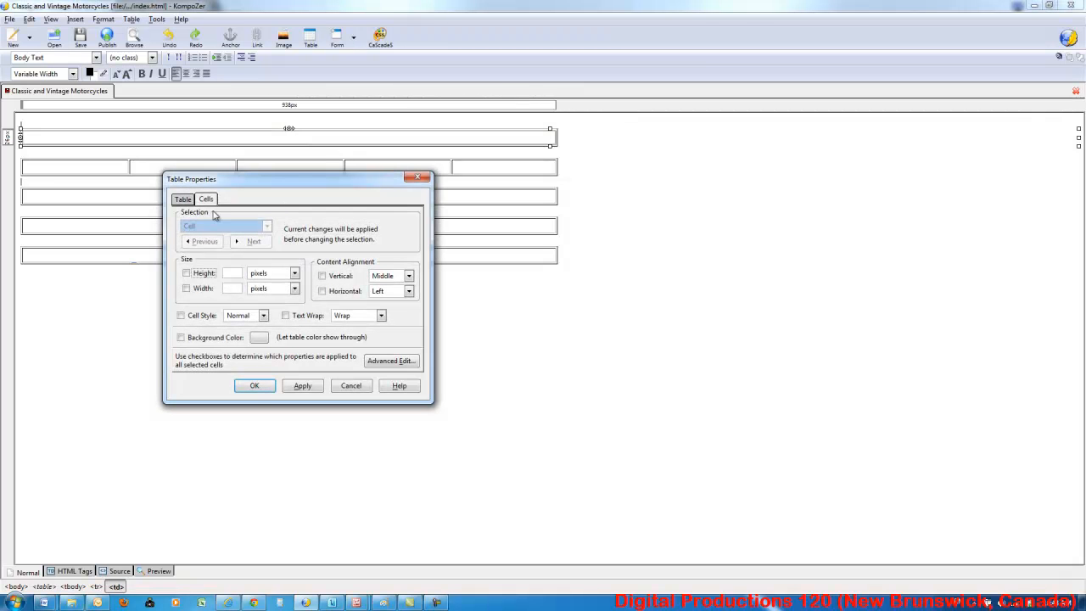
{"action": "left_click", "coordinate": [185, 199]}
{"action": "left_click", "coordinate": [252, 314]}
{"action": "left_click", "coordinate": [247, 335]}
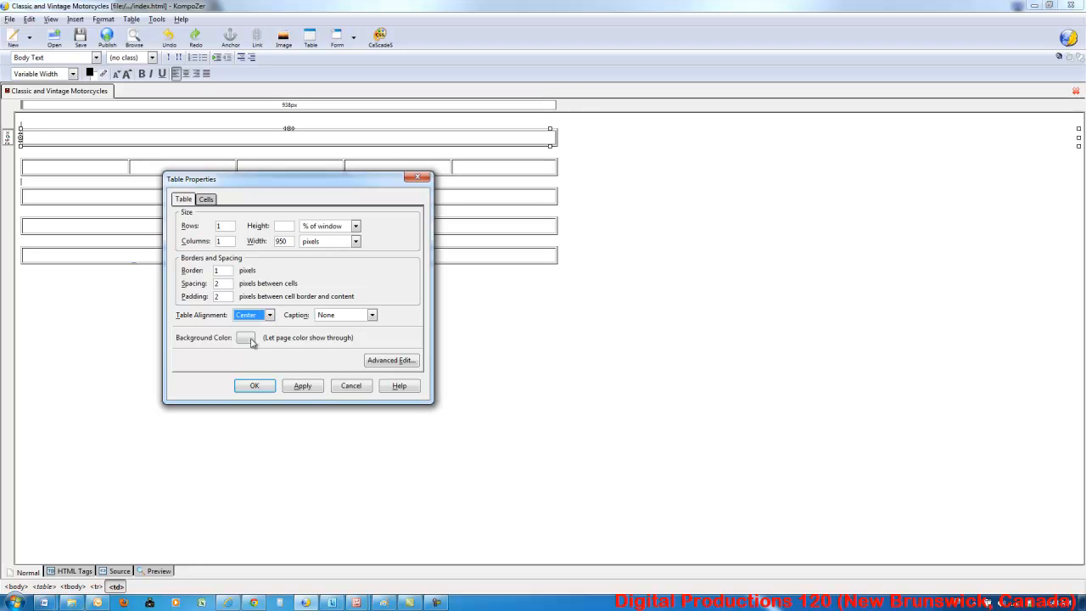
{"action": "left_click", "coordinate": [302, 385]}
{"action": "left_click", "coordinate": [263, 386]}
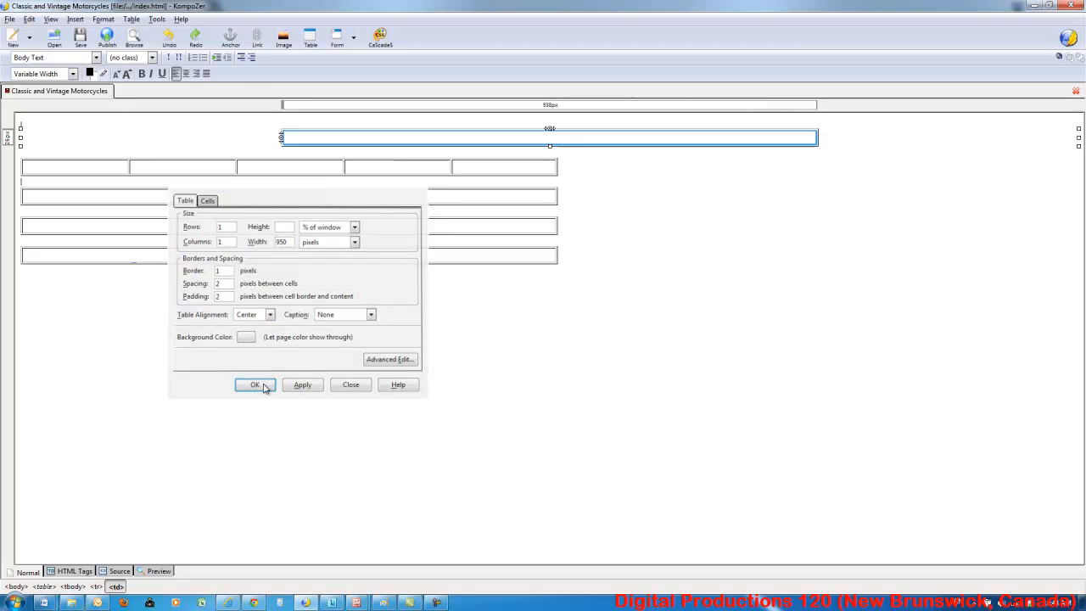
Step: Set the table alignment of the five-column table to Center
{"action": "left_click", "coordinate": [307, 172]}
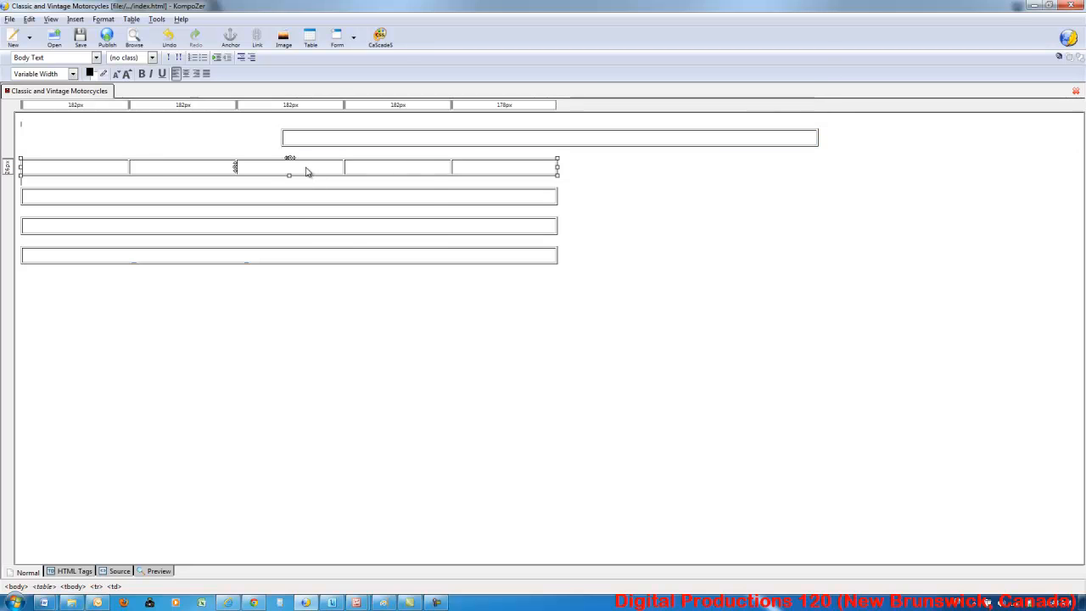
{"action": "right_click", "coordinate": [307, 171]}
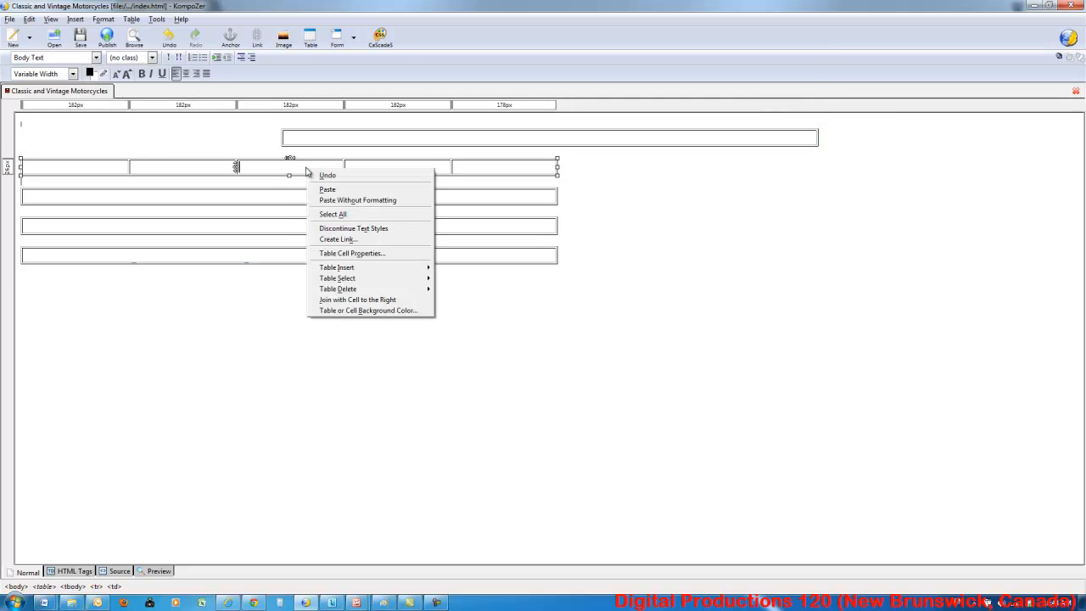
{"action": "left_click", "coordinate": [346, 255]}
{"action": "left_click", "coordinate": [184, 199]}
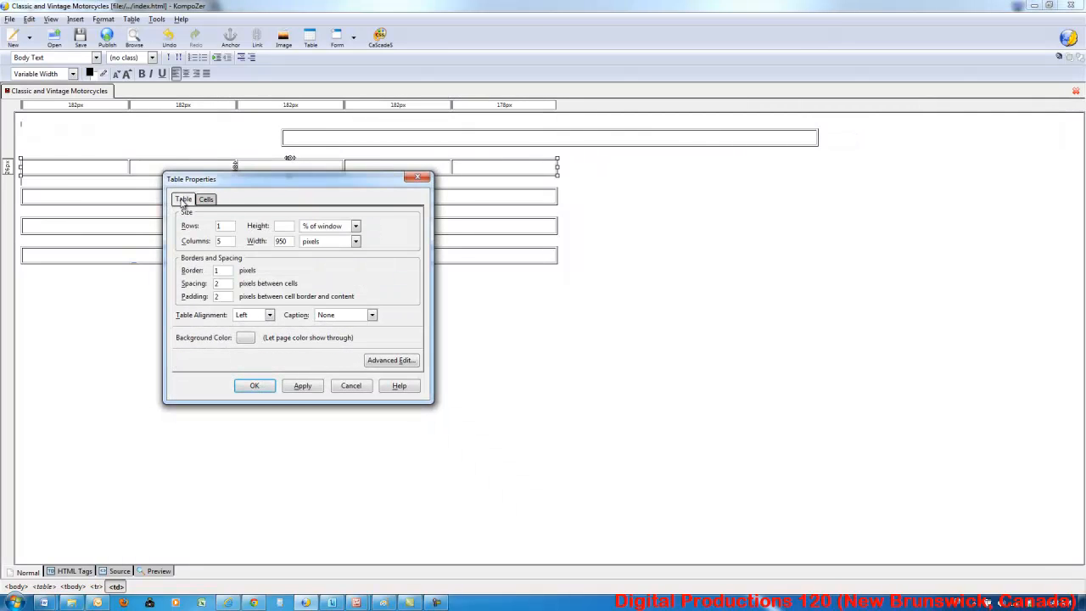
{"action": "left_click", "coordinate": [244, 314]}
{"action": "left_click", "coordinate": [248, 335]}
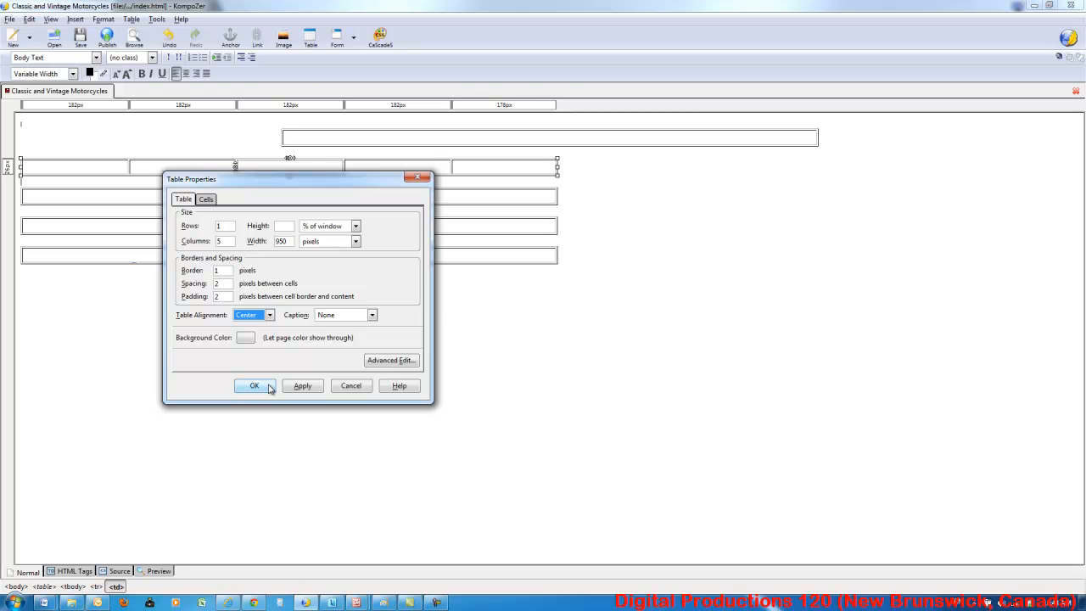
{"action": "left_click", "coordinate": [255, 386]}
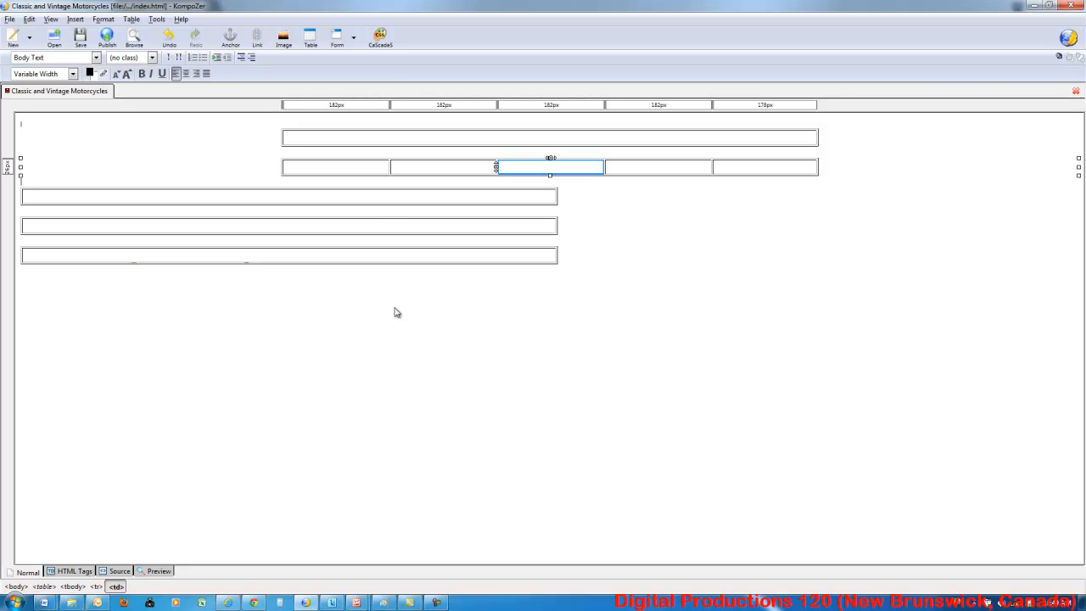
Step: Set the table alignment of the third table, directly below the five-column one, to Center
{"action": "left_click", "coordinate": [380, 202]}
{"action": "right_click", "coordinate": [380, 202]}
{"action": "left_click", "coordinate": [416, 288]}
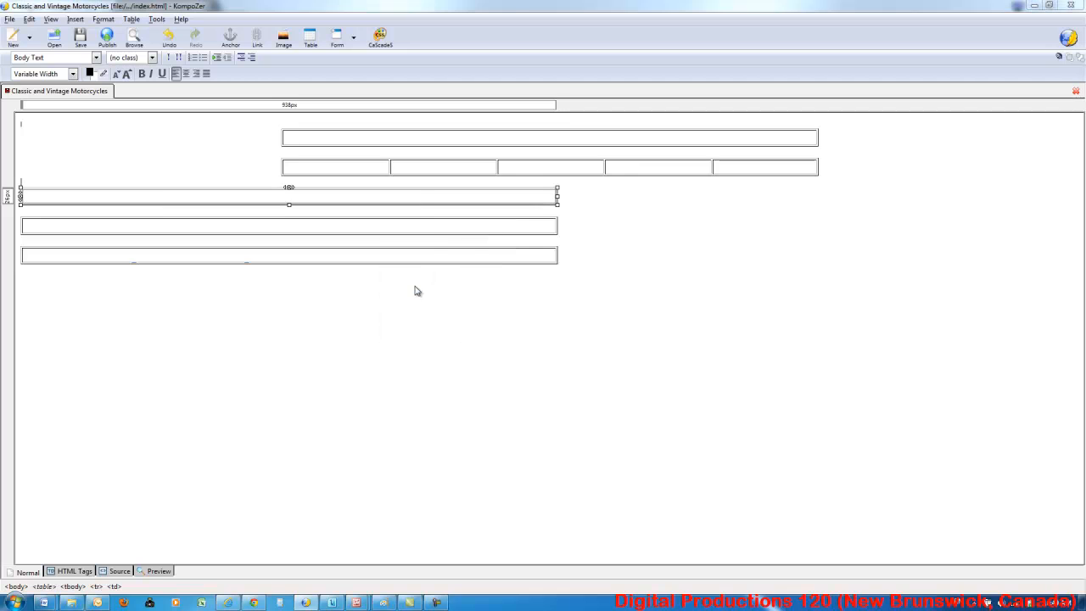
{"action": "left_click", "coordinate": [185, 200]}
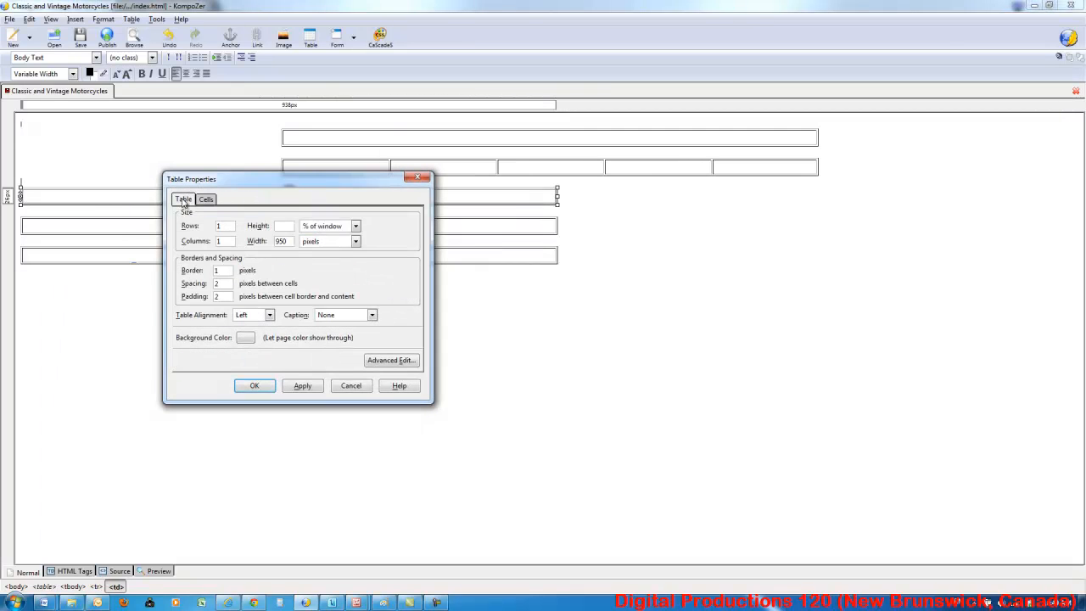
{"action": "left_click", "coordinate": [257, 317]}
{"action": "left_click", "coordinate": [255, 334]}
{"action": "left_click", "coordinate": [302, 386]}
{"action": "left_click", "coordinate": [254, 386]}
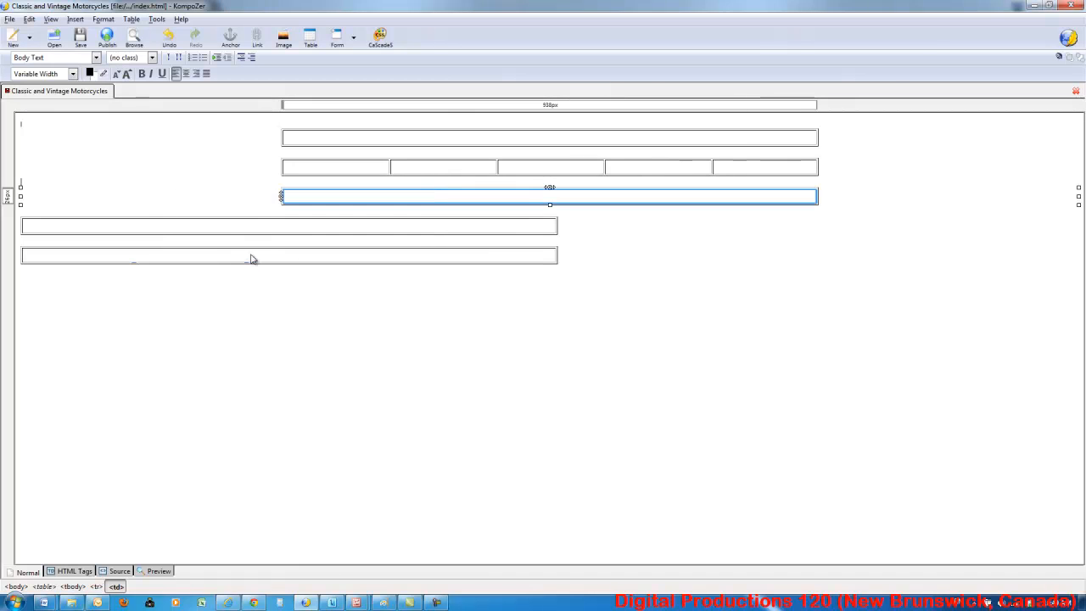
Step: Set the table alignment of the fourth table to Center
{"action": "double_click", "coordinate": [248, 230]}
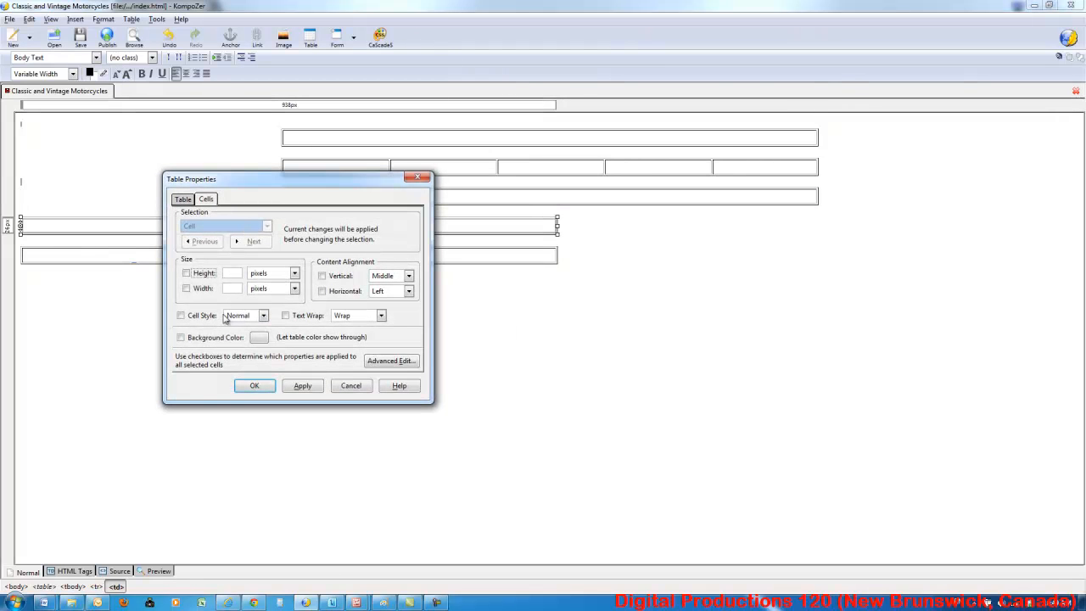
{"action": "left_click", "coordinate": [183, 200]}
{"action": "left_click", "coordinate": [257, 315]}
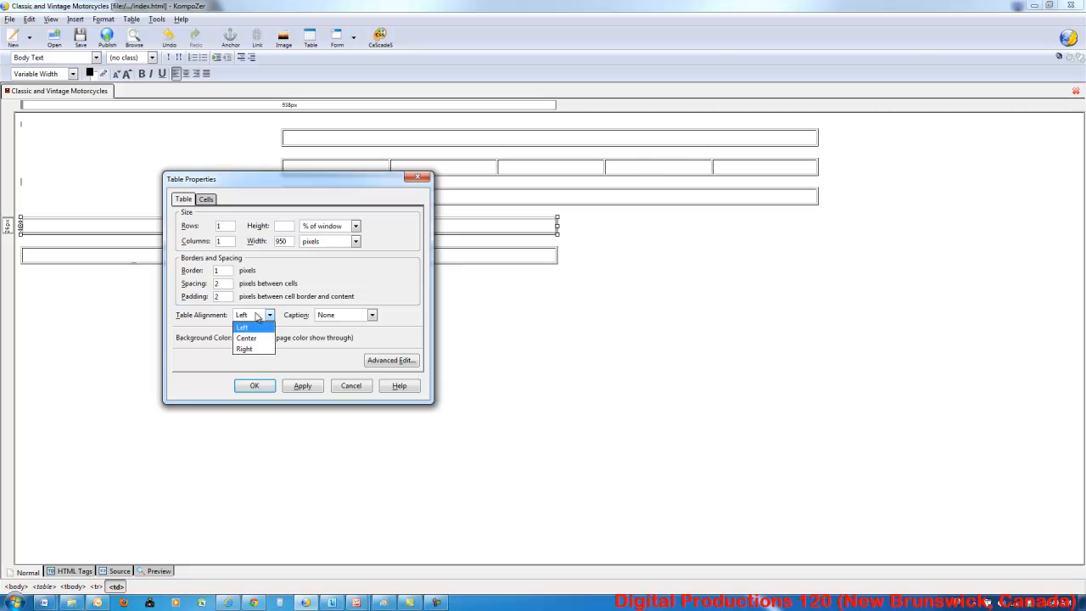
{"action": "left_click", "coordinate": [257, 338]}
{"action": "left_click", "coordinate": [254, 386]}
Step: Set the table alignment of the fifth and last table to Center
{"action": "left_click", "coordinate": [223, 262]}
{"action": "right_click", "coordinate": [225, 259]}
{"action": "left_click", "coordinate": [261, 346]}
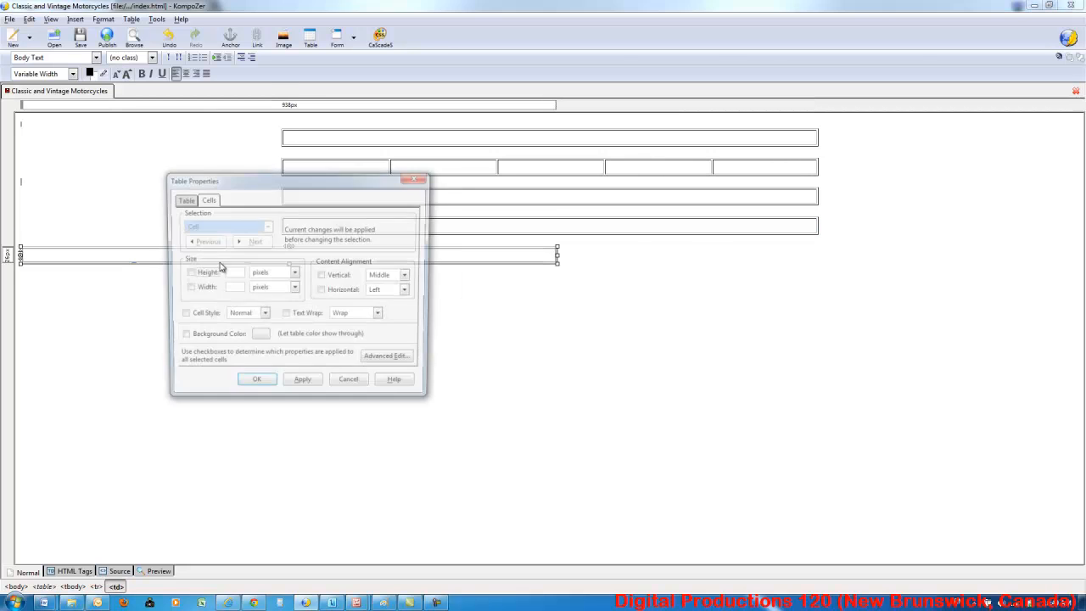
{"action": "left_click", "coordinate": [185, 200]}
{"action": "left_click", "coordinate": [255, 315]}
{"action": "left_click", "coordinate": [254, 338]}
{"action": "left_click", "coordinate": [254, 385]}
{"action": "left_click", "coordinate": [452, 356]}
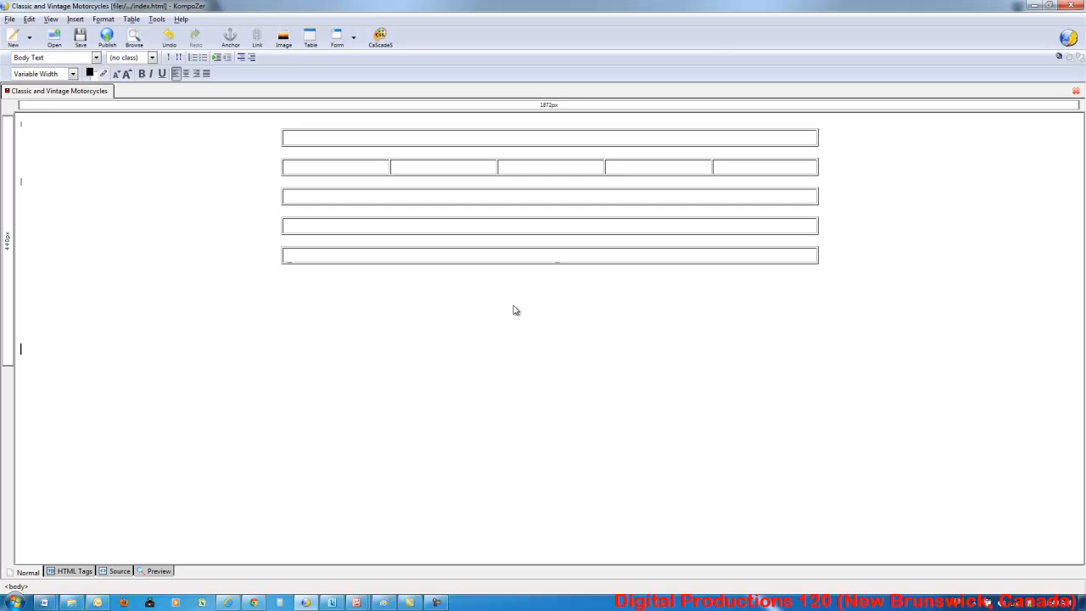
Step: Set the horizontal content alignment of the first table's cell to Center
{"action": "left_click", "coordinate": [582, 142]}
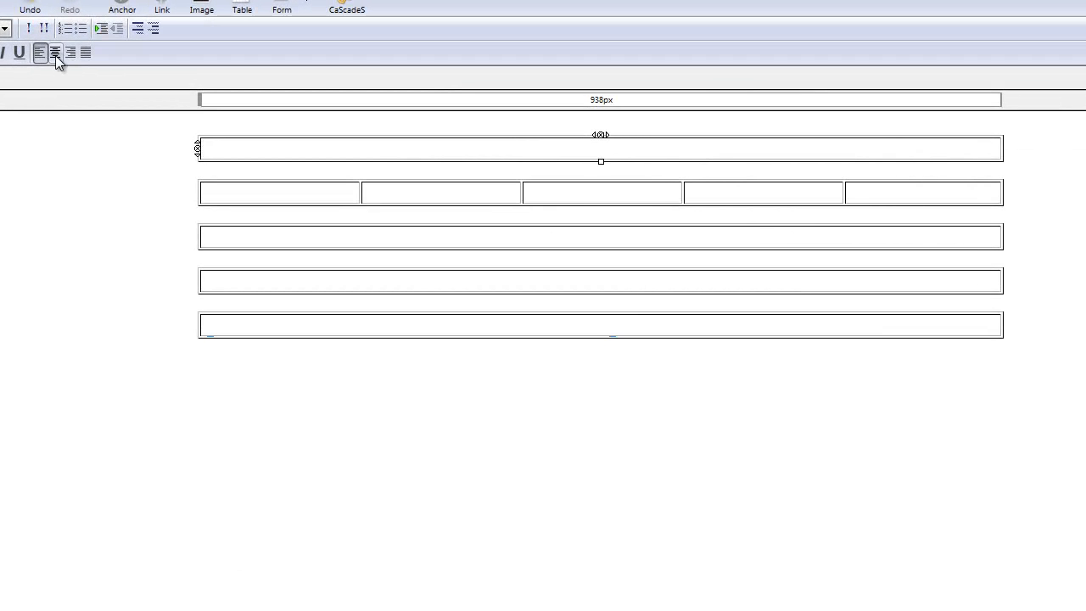
{"action": "right_click", "coordinate": [225, 150]}
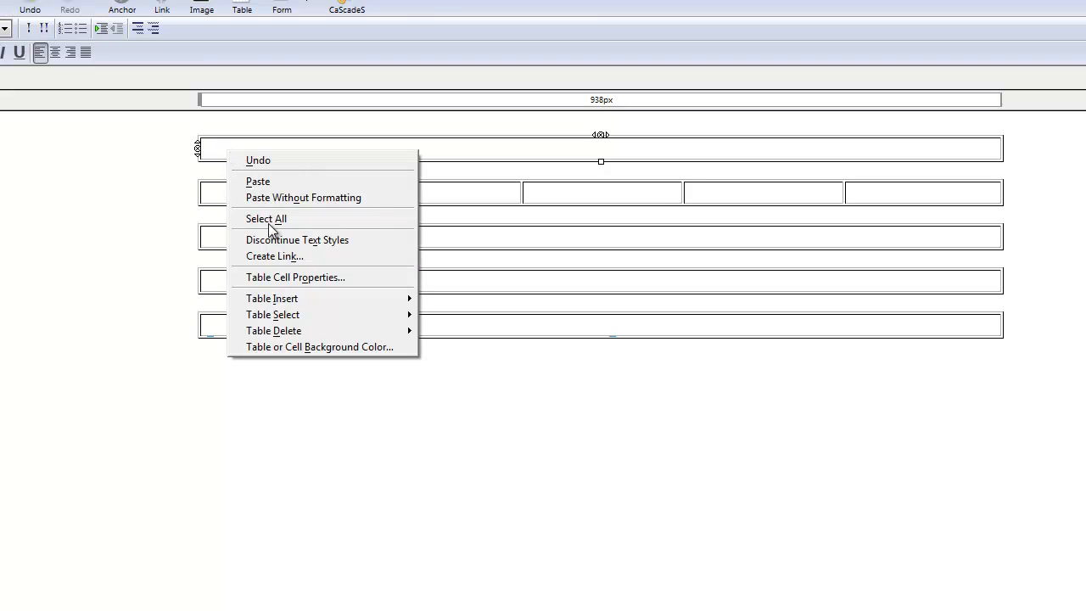
{"action": "left_click", "coordinate": [291, 277]}
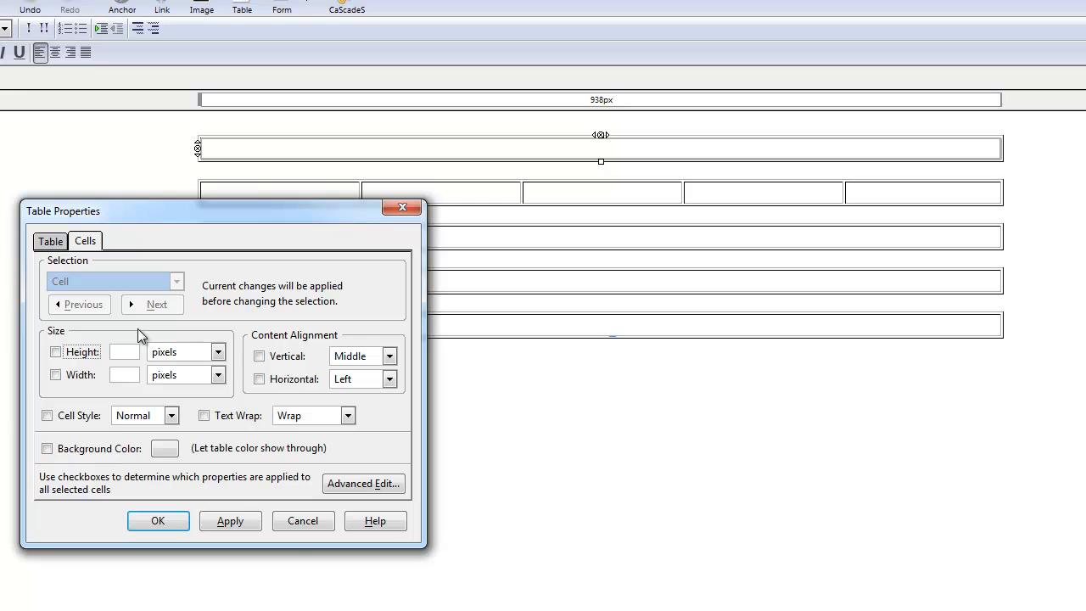
{"action": "left_click", "coordinate": [390, 379]}
{"action": "left_click", "coordinate": [362, 414]}
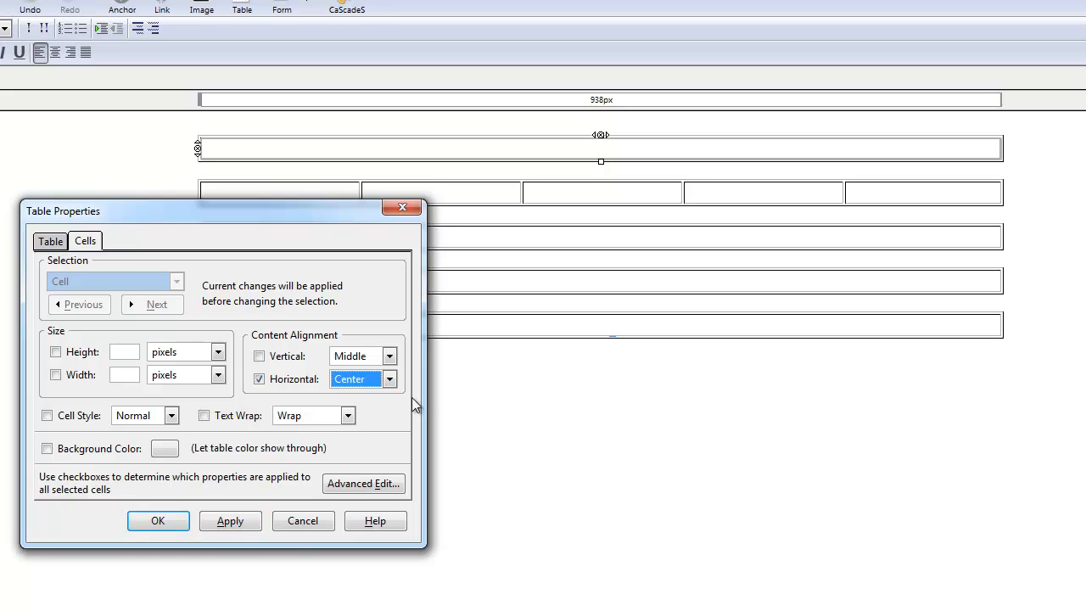
{"action": "left_click", "coordinate": [210, 525]}
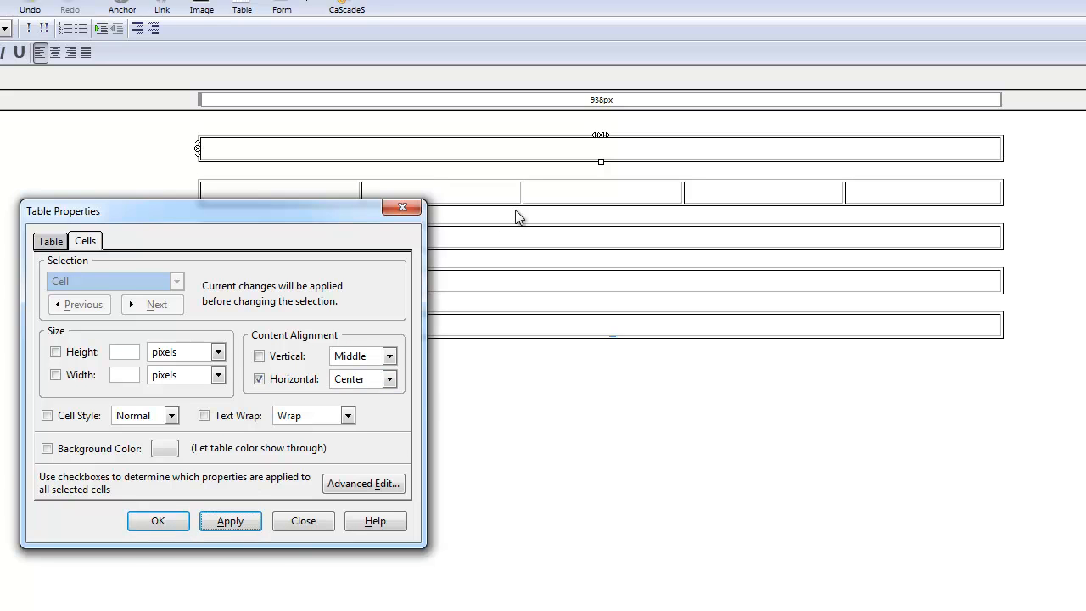
{"action": "left_click", "coordinate": [172, 519]}
Step: Enter the heading "Classic and Vintage Motorcycles" in the first table's cell, leaving no extra line breaks after it
{"action": "left_click", "coordinate": [624, 155]}
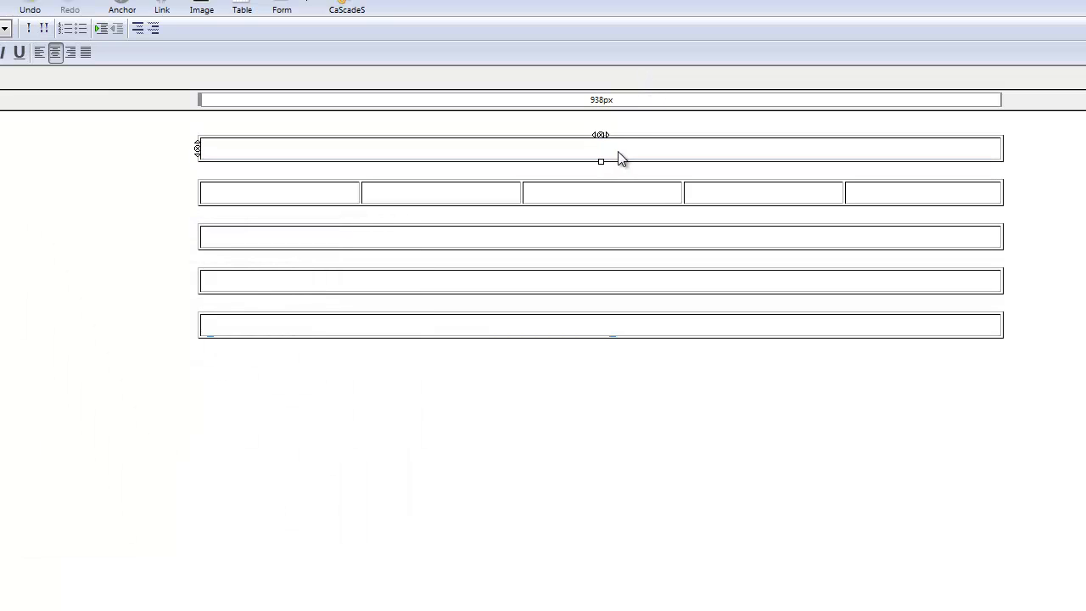
{"action": "type", "text": "Classic and Vintage Motorcycles"}
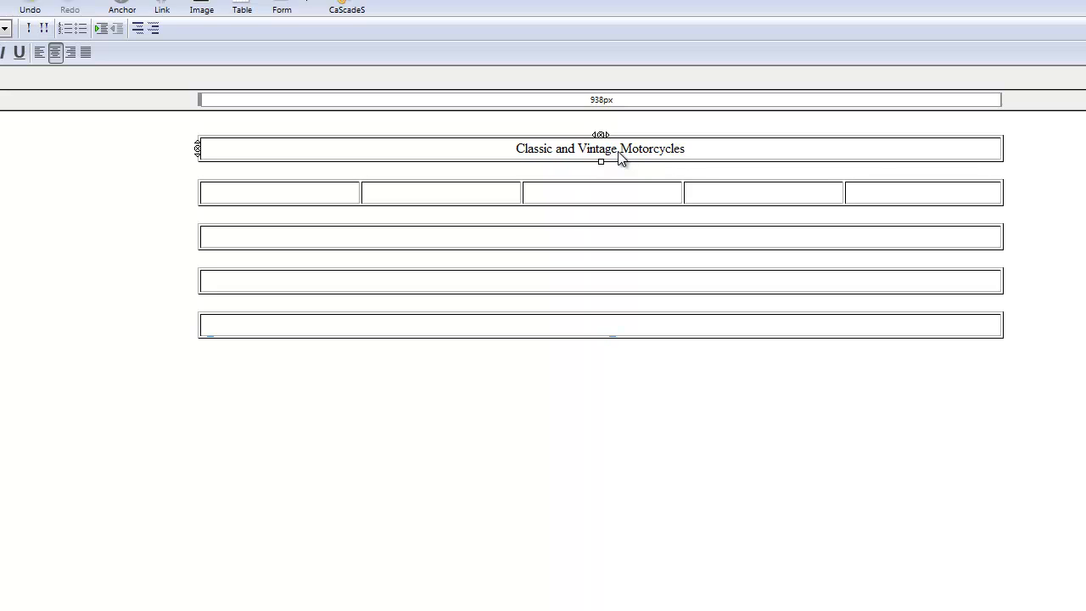
{"action": "key", "text": "Return"}
{"action": "key", "text": "BackSpace"}
{"action": "key", "text": "Return"}
{"action": "key", "text": "Return"}
{"action": "key", "text": "BackSpace"}
{"action": "key", "text": "BackSpace"}
Step: Enlarge the whole "Classic and Vintage Motorcycles" heading text by three size steps
{"action": "left_click_drag", "start_coordinate": [691, 152], "coordinate": [518, 152]}
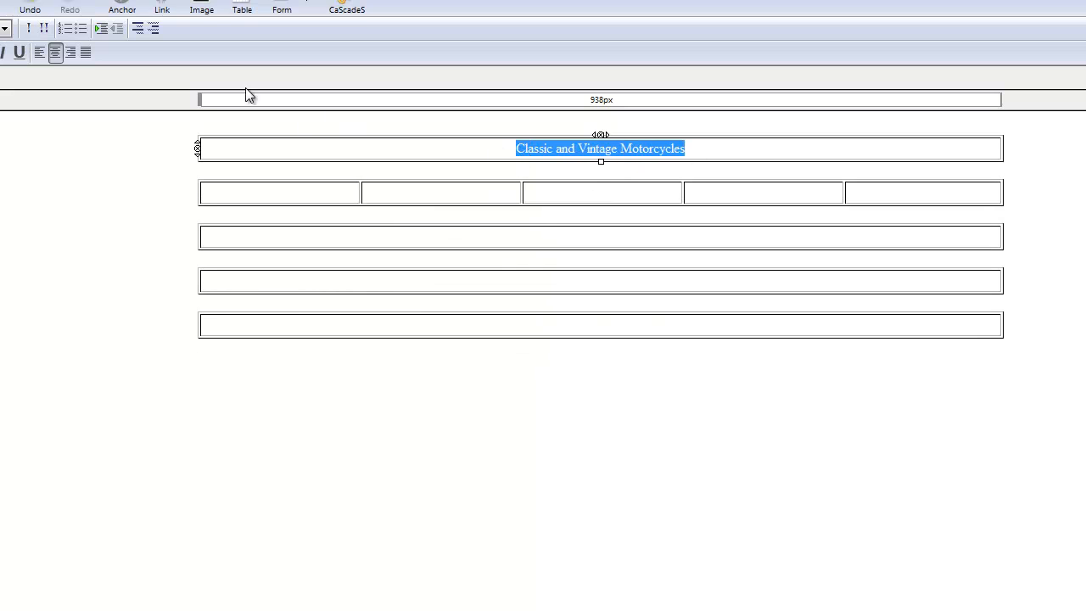
{"action": "left_click", "coordinate": [0, 53]}
{"action": "left_click", "coordinate": [0, 53]}
{"action": "left_click", "coordinate": [0, 53]}
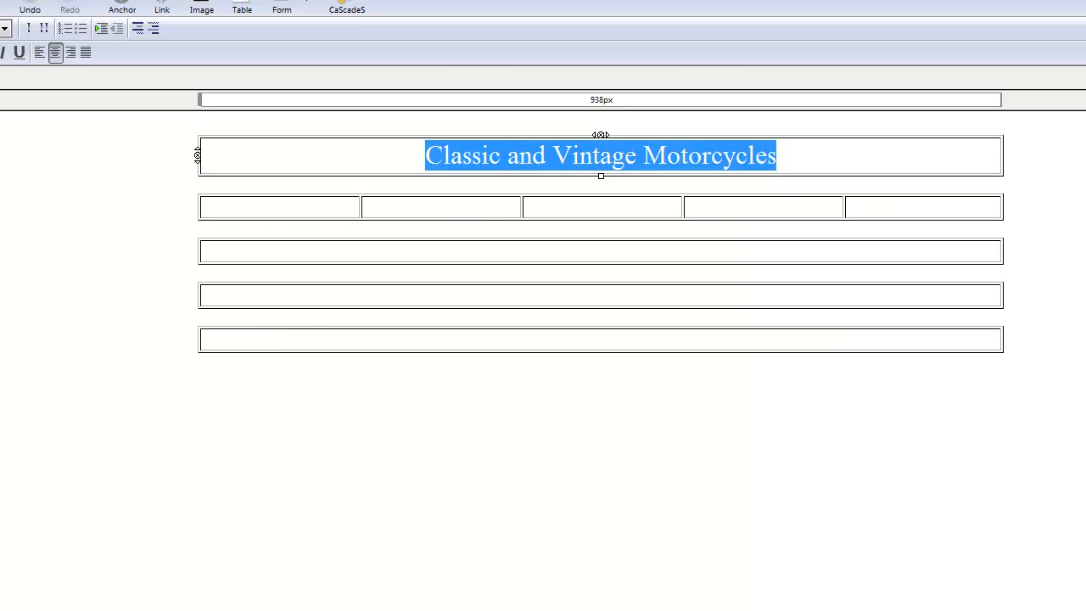
Step: Dismiss the Windows color scheme prompt without choosing any of its options
{"action": "left_click", "coordinate": [566, 210]}
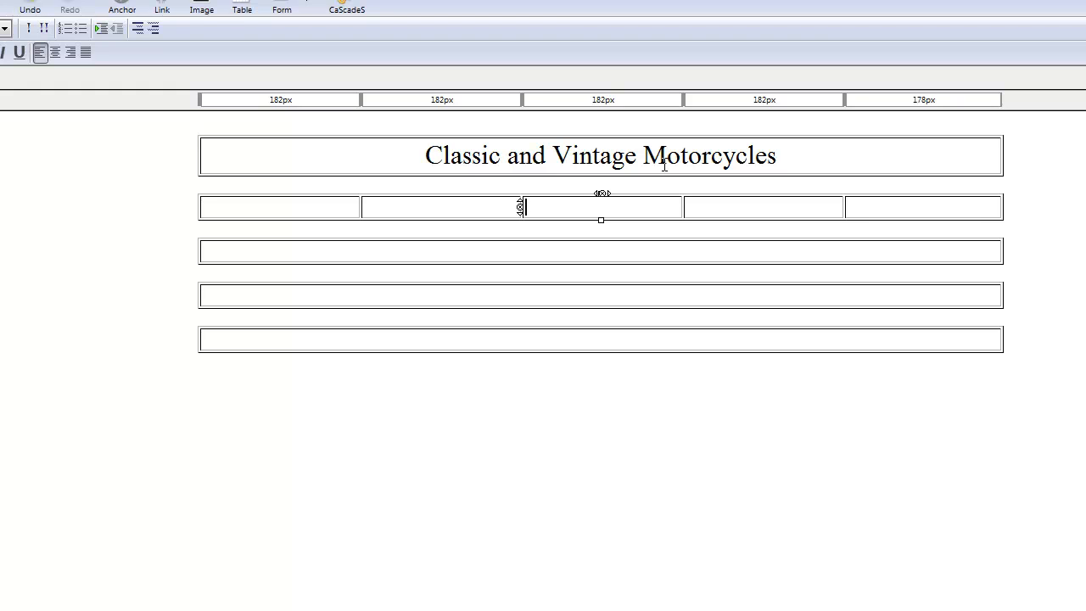
{"action": "left_click", "coordinate": [335, 217]}
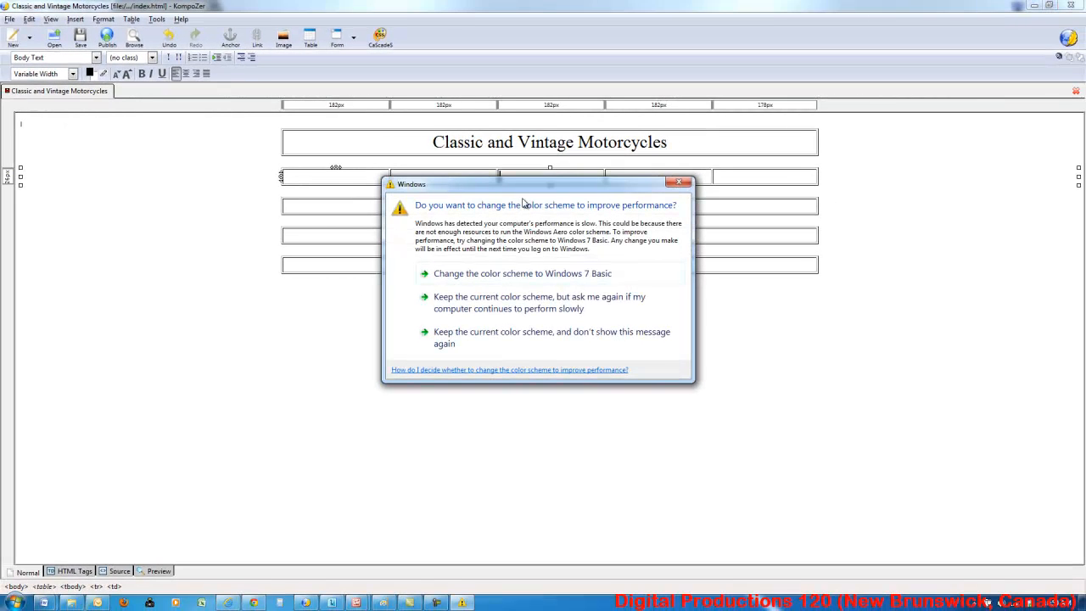
{"action": "left_click", "coordinate": [679, 181]}
Step: Try to set the horizontal content alignment of the whole five-cell row to Center
{"action": "left_click_drag", "start_coordinate": [382, 178], "coordinate": [468, 186]}
{"action": "left_click_drag", "start_coordinate": [551, 191], "coordinate": [730, 177]}
{"action": "right_click", "coordinate": [729, 177]}
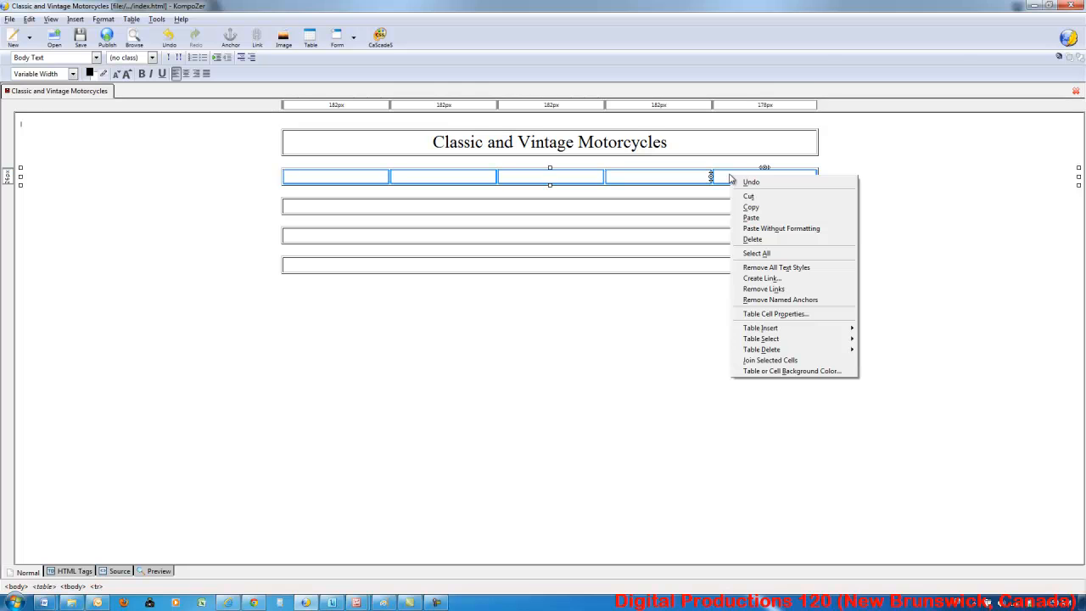
{"action": "left_click", "coordinate": [767, 313]}
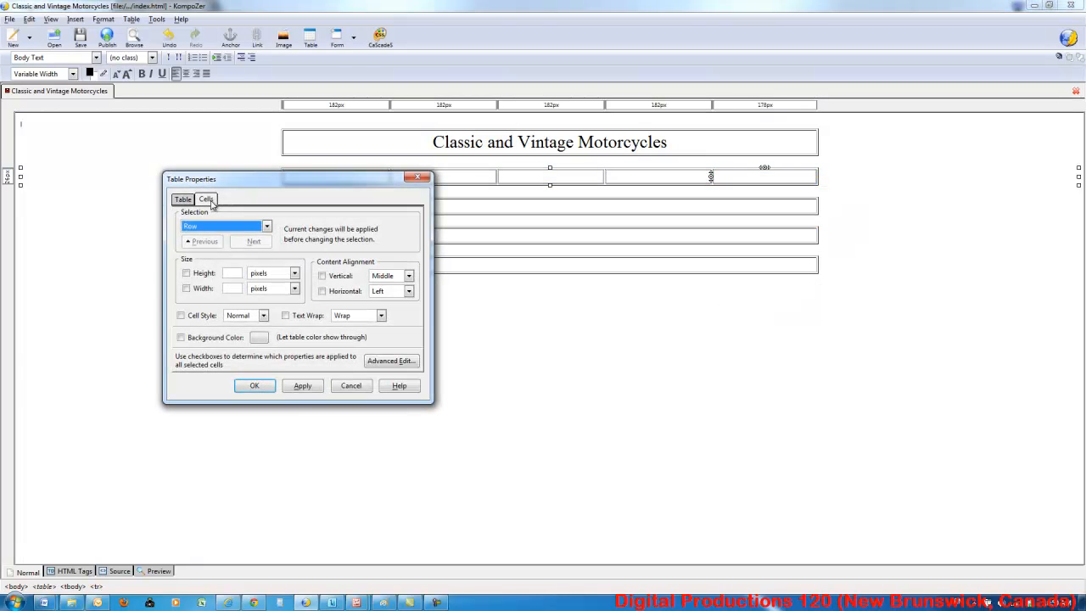
{"action": "left_click", "coordinate": [322, 291]}
{"action": "left_click", "coordinate": [387, 292]}
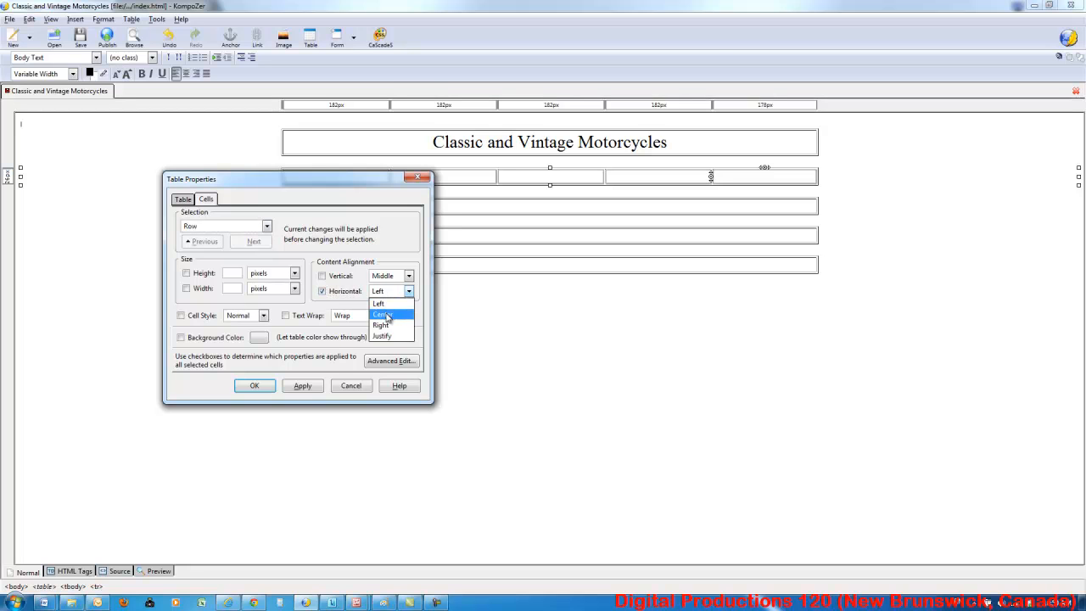
{"action": "left_click", "coordinate": [387, 315]}
{"action": "left_click", "coordinate": [303, 386]}
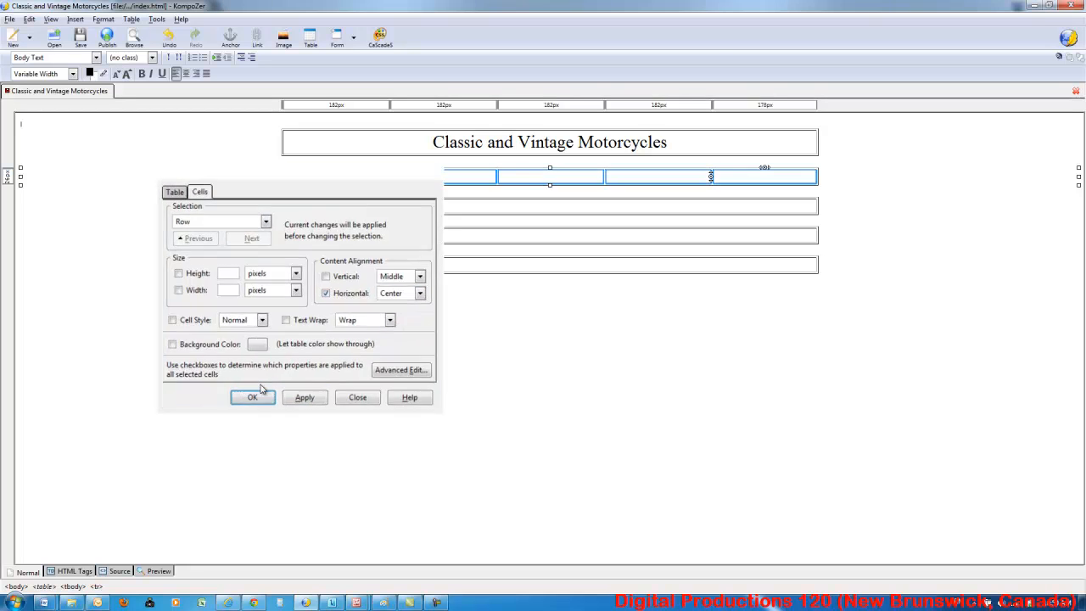
{"action": "left_click", "coordinate": [259, 388]}
{"action": "left_click", "coordinate": [412, 209]}
{"action": "left_click", "coordinate": [436, 180]}
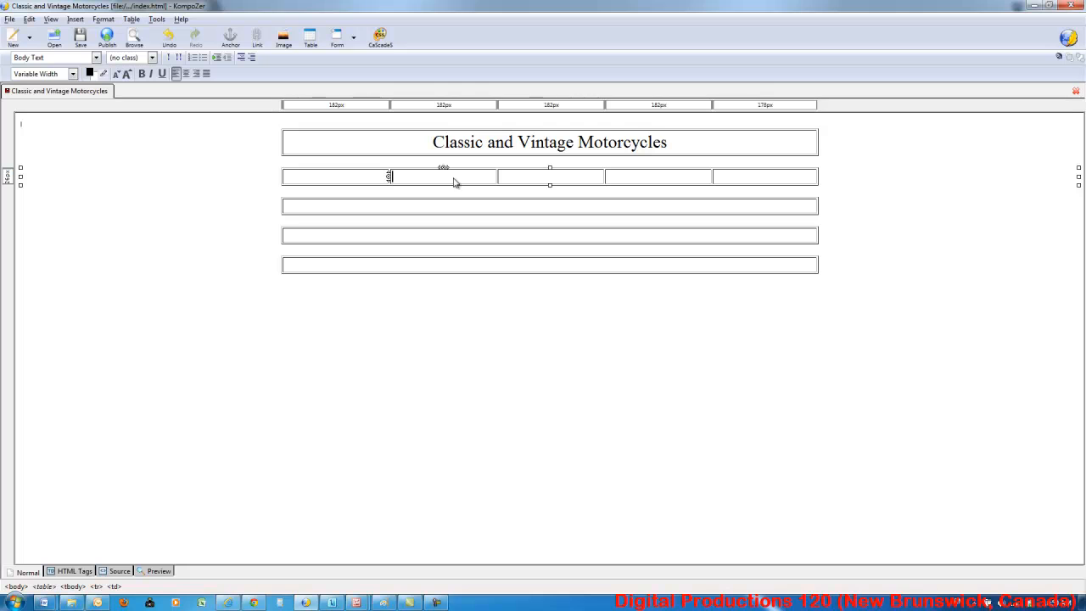
Step: Reselect all five cells of the second table and retry applying Center as their horizontal content alignment
{"action": "left_click", "coordinate": [376, 181]}
{"action": "left_click_drag", "start_coordinate": [376, 182], "coordinate": [727, 177]}
{"action": "right_click", "coordinate": [728, 176]}
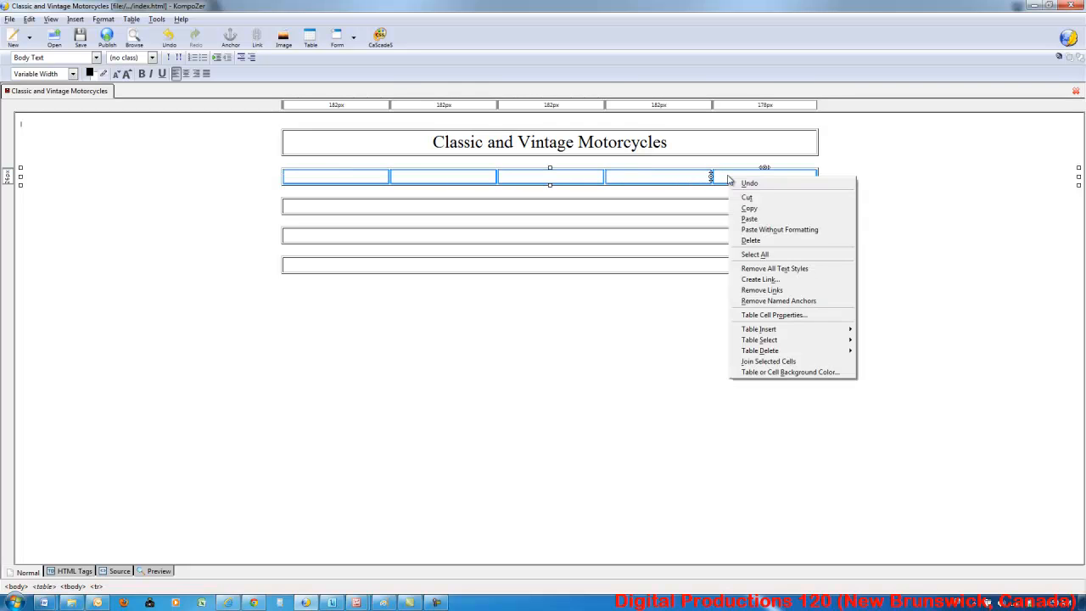
{"action": "left_click", "coordinate": [770, 314]}
{"action": "left_click", "coordinate": [342, 290]}
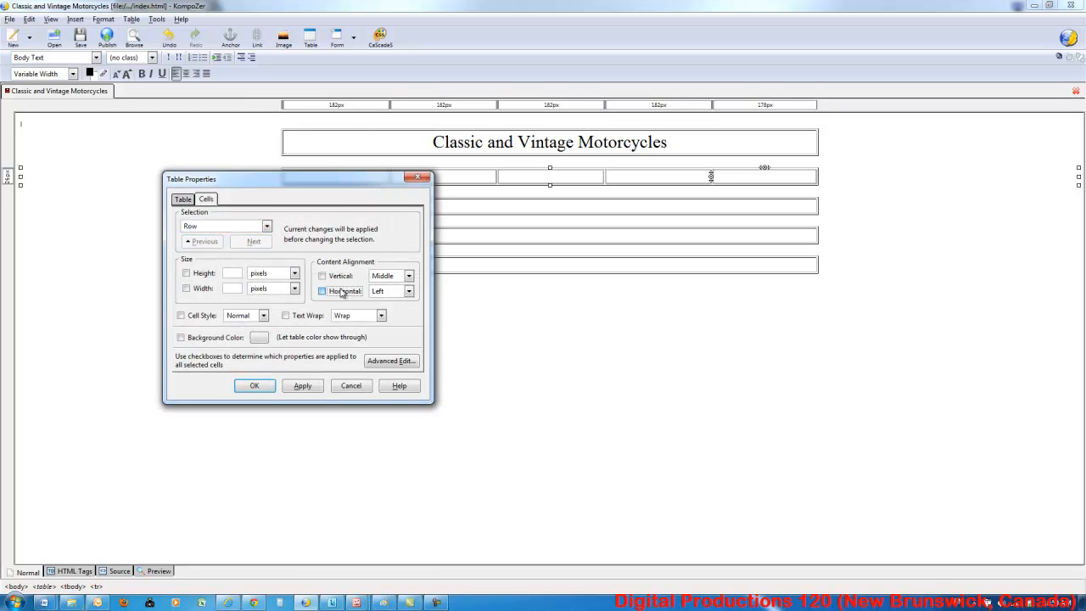
{"action": "left_click", "coordinate": [383, 291]}
{"action": "left_click", "coordinate": [387, 313]}
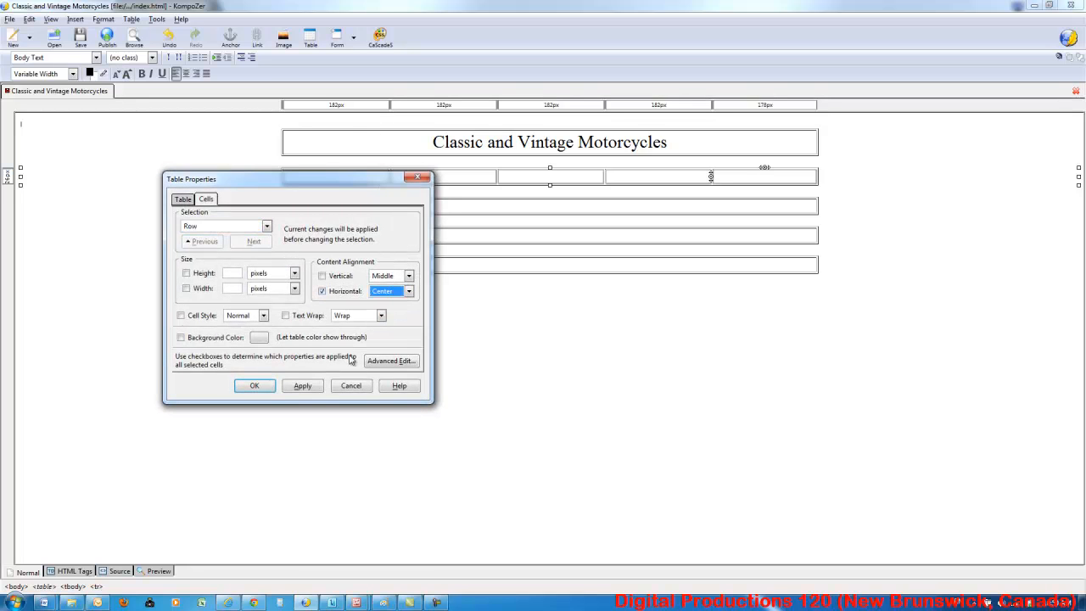
{"action": "left_click", "coordinate": [300, 389]}
Step: Center the content of each of the second table's five cells individually
{"action": "left_click", "coordinate": [577, 182]}
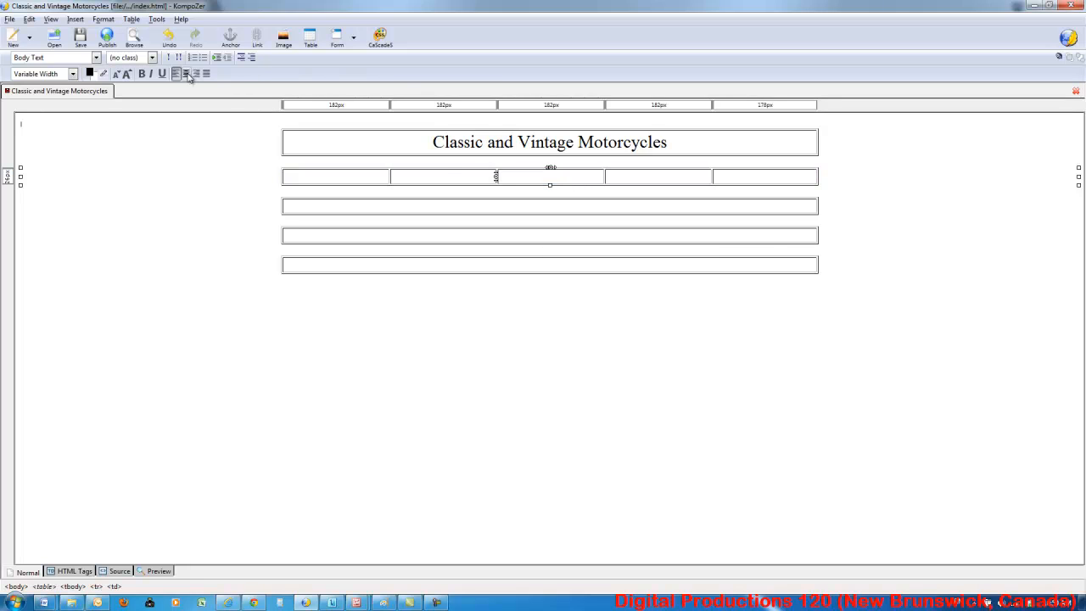
{"action": "left_click", "coordinate": [422, 182]}
{"action": "left_click", "coordinate": [315, 179]}
{"action": "left_click", "coordinate": [668, 182]}
{"action": "left_click", "coordinate": [721, 177]}
Step: Enter the labels HOME, BRITISH and AMERICAN in the first three cells of the second table
{"action": "left_click", "coordinate": [368, 183]}
{"action": "type", "text": "HOME"}
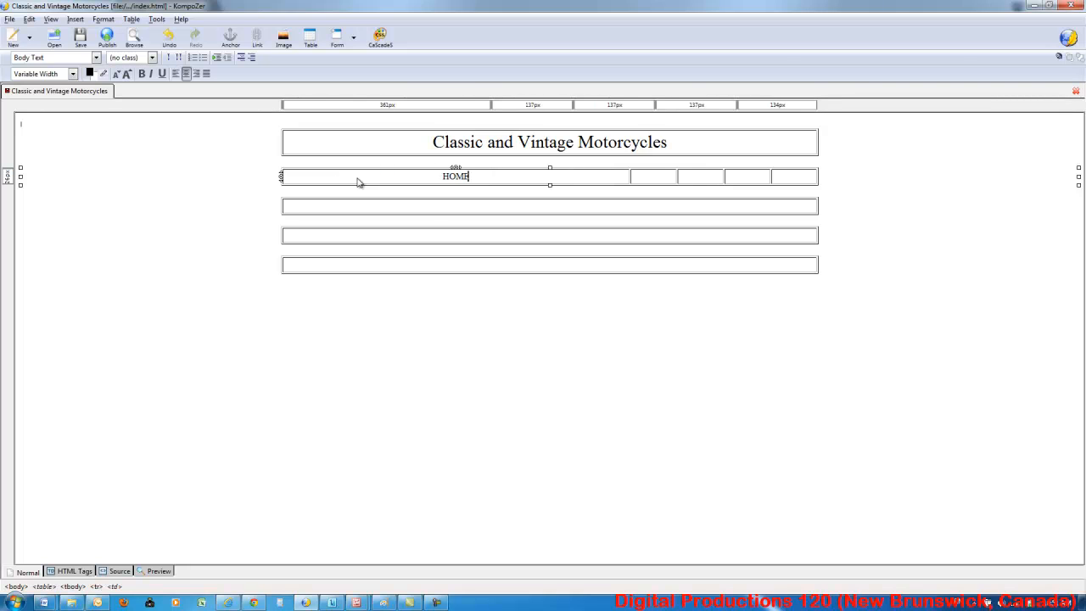
{"action": "left_click", "coordinate": [645, 182]}
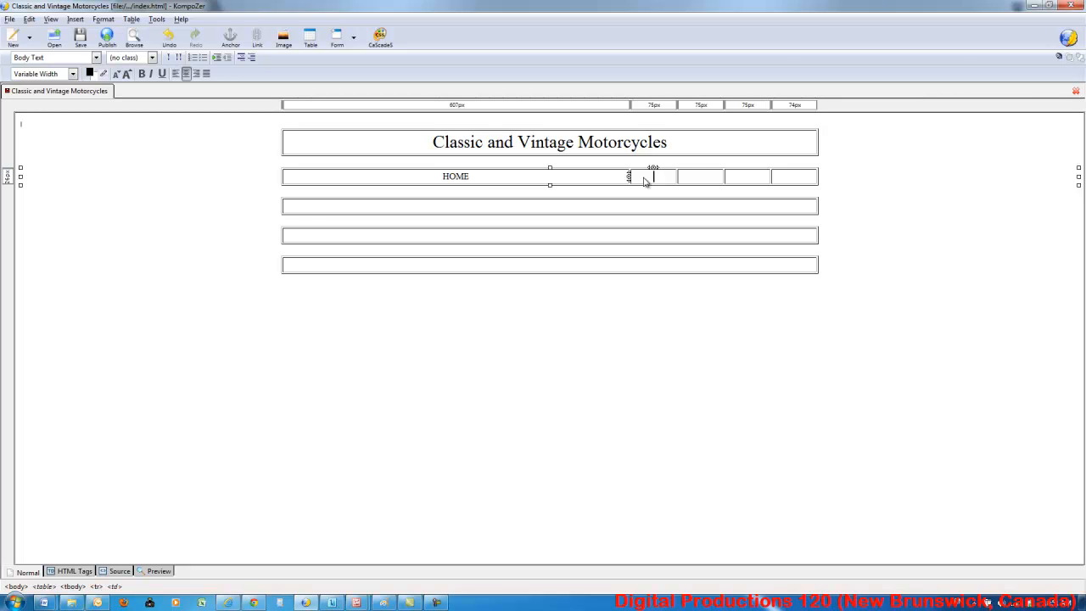
{"action": "type", "text": "BRITISH"}
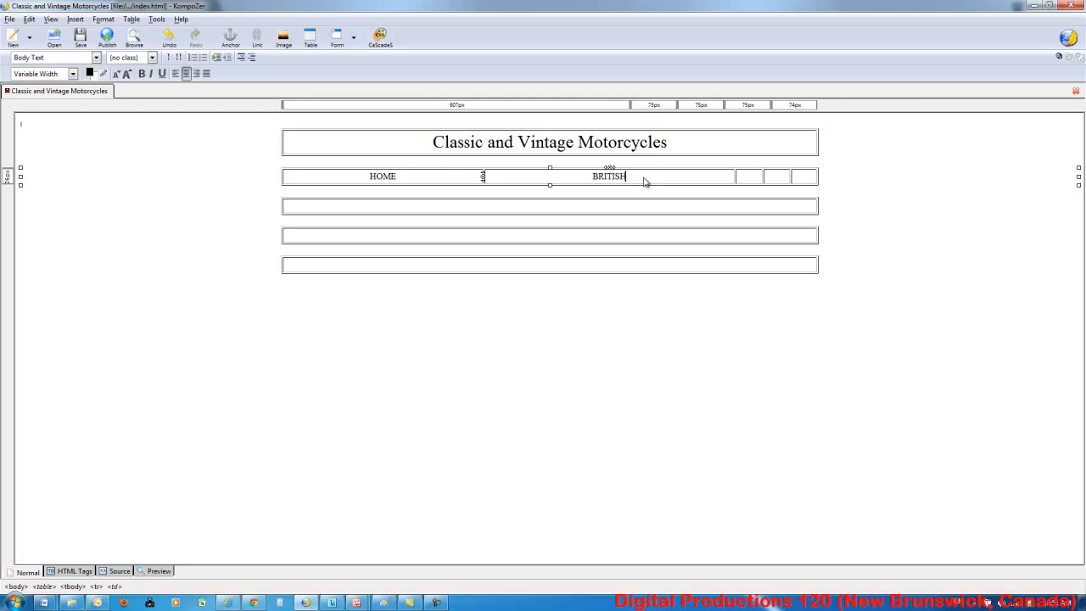
{"action": "left_click", "coordinate": [746, 179]}
{"action": "type", "text": "AMERICA"}
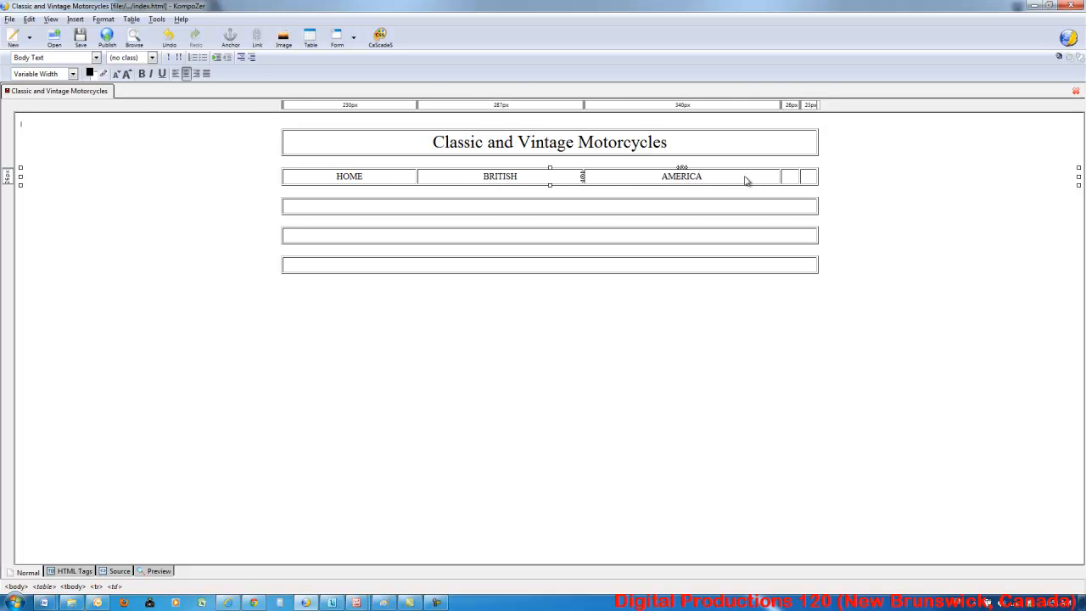
{"action": "type", "text": "N"}
Step: Enter the labels JAPANESE and OTHER in the last two cells of the second table
{"action": "left_click", "coordinate": [790, 180]}
{"action": "type", "text": "JAPANE"}
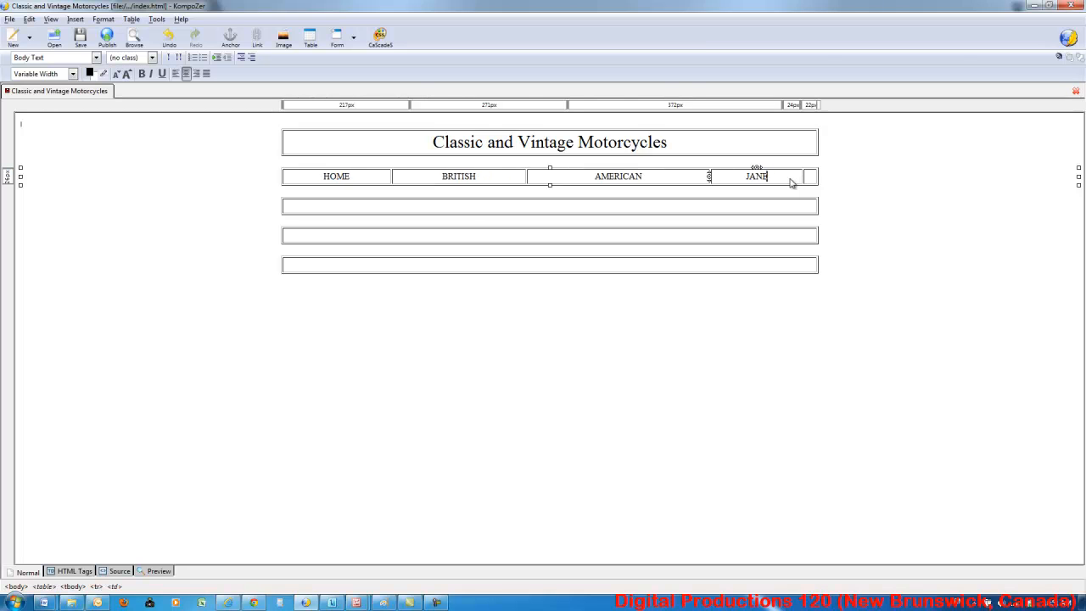
{"action": "type", "text": "SE"}
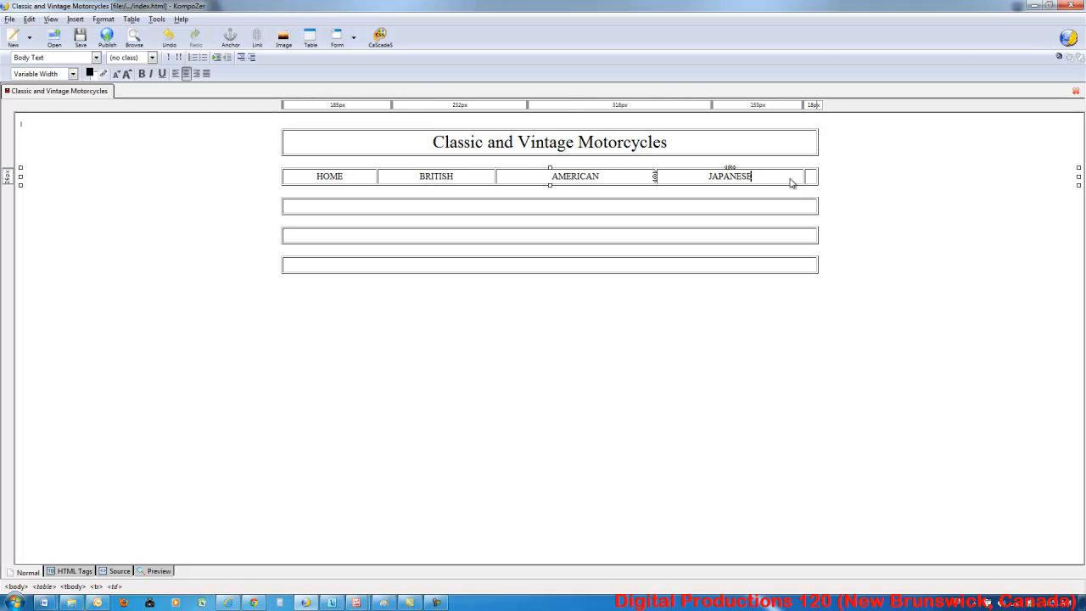
{"action": "left_click", "coordinate": [810, 177]}
{"action": "type", "text": "OTHER"}
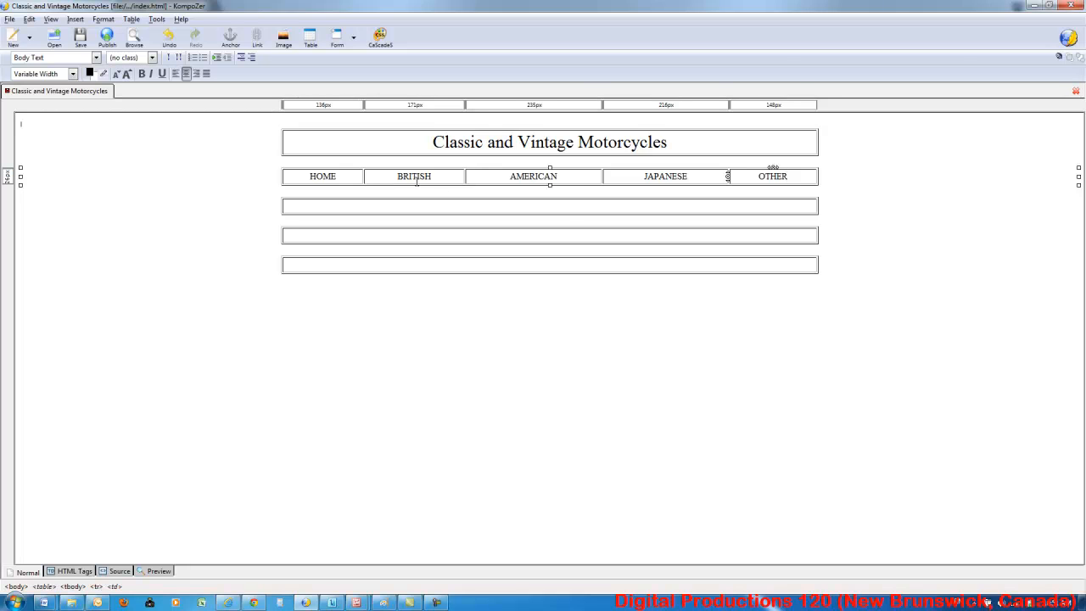
Step: Review the cell and table properties of the labeled five-cell row, keeping all settings as they are
{"action": "left_click_drag", "start_coordinate": [353, 176], "coordinate": [743, 178]}
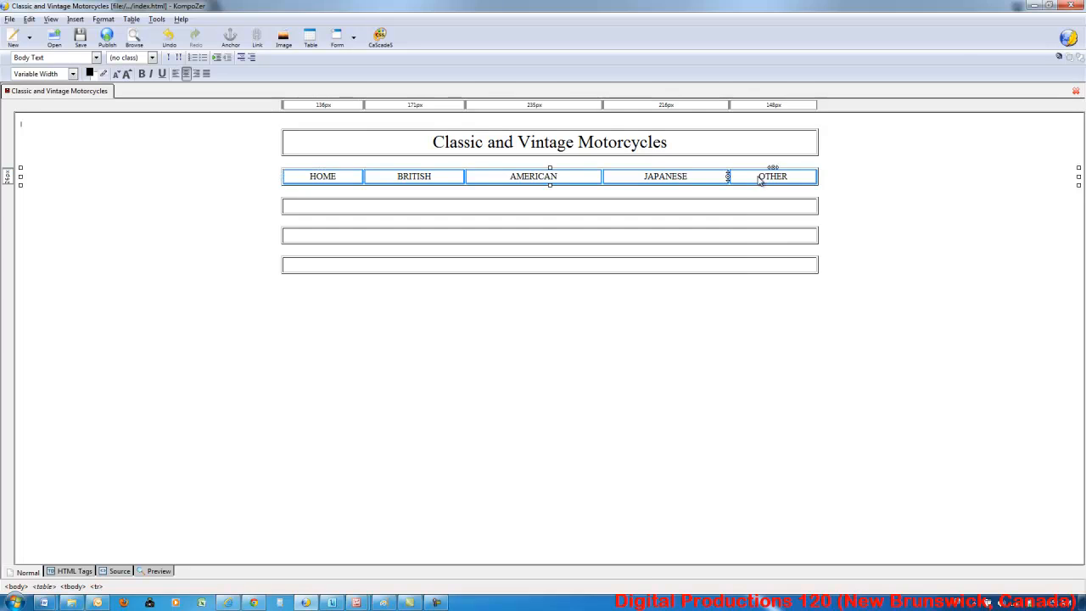
{"action": "right_click", "coordinate": [758, 178]}
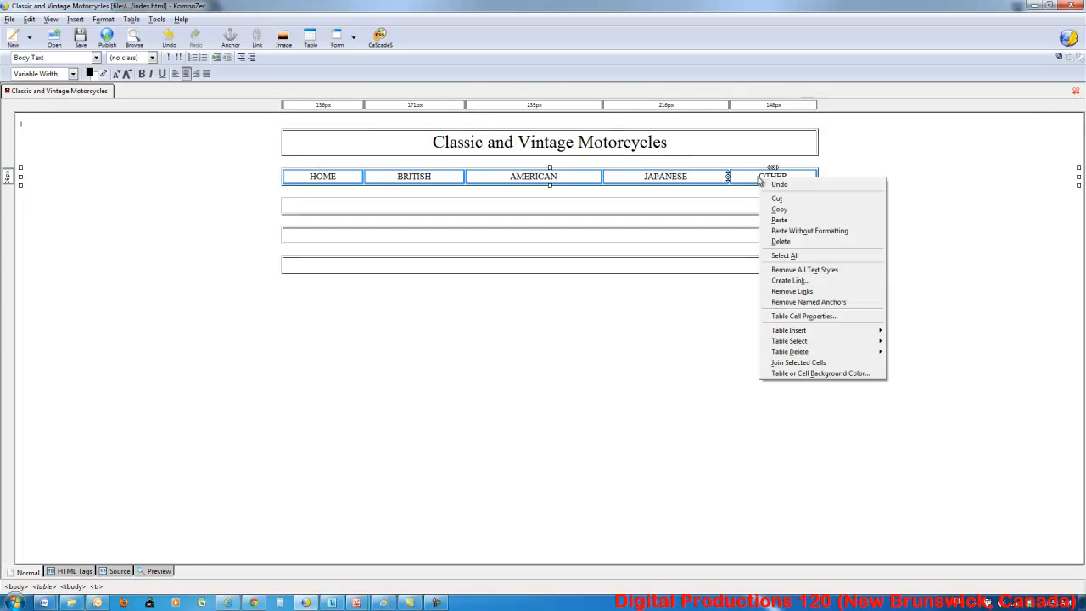
{"action": "left_click", "coordinate": [799, 317]}
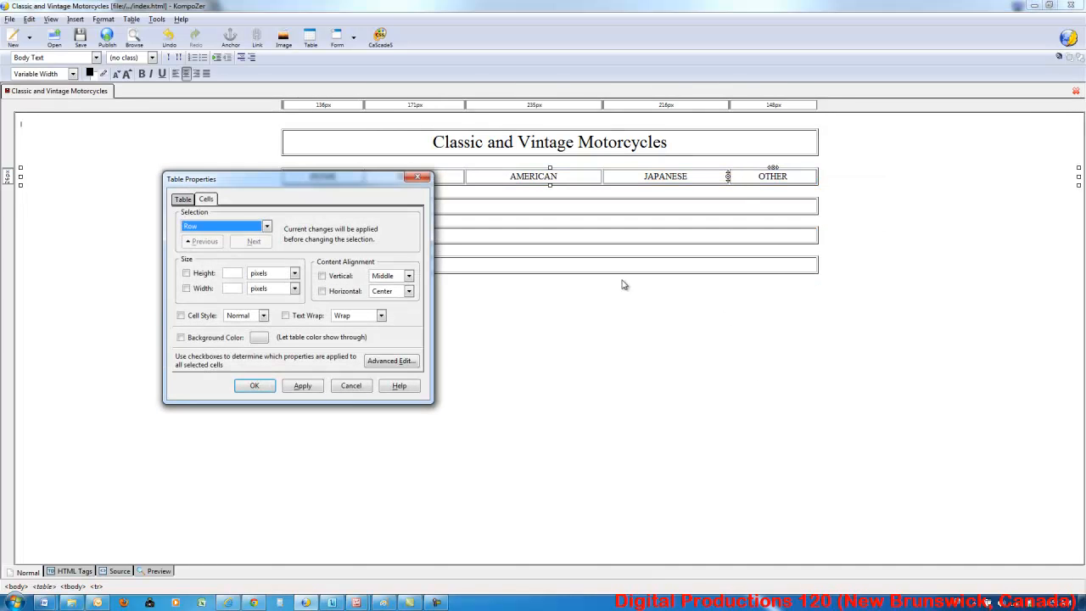
{"action": "left_click", "coordinate": [183, 200]}
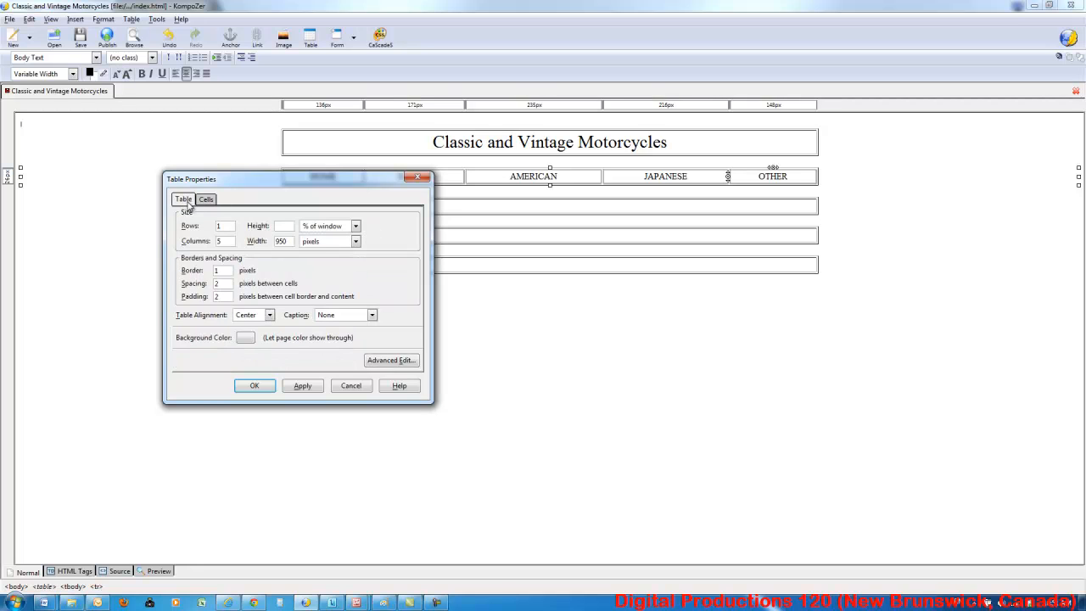
{"action": "left_click", "coordinate": [218, 225]}
{"action": "left_click", "coordinate": [305, 387]}
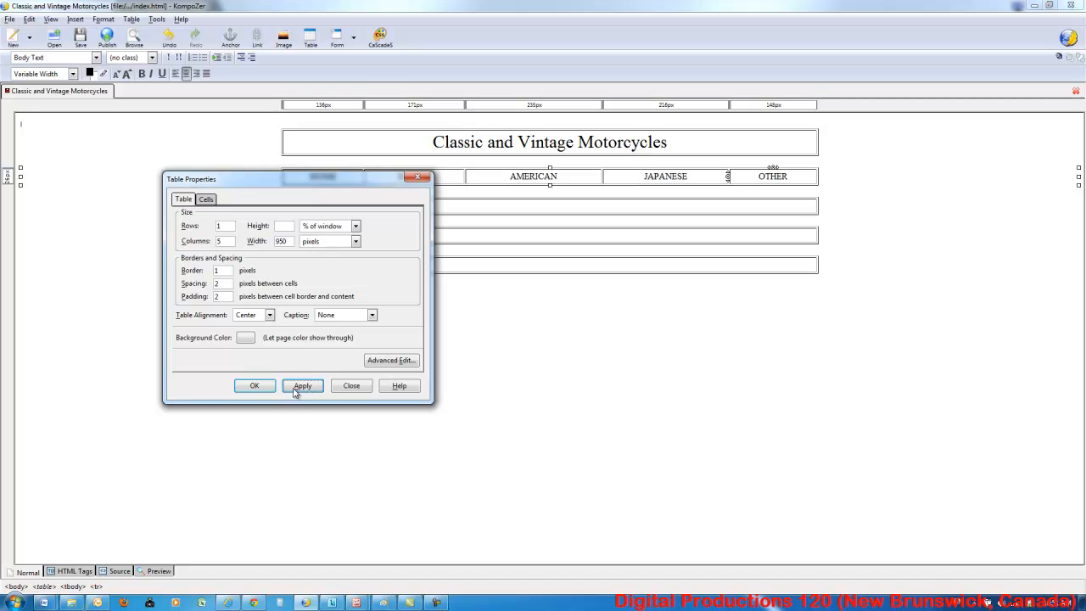
{"action": "left_click", "coordinate": [255, 384]}
Step: Enter the line "Welcome to my classic and vintage motorcycles site." in the third table's cell
{"action": "left_click", "coordinate": [469, 237]}
{"action": "left_click", "coordinate": [500, 210]}
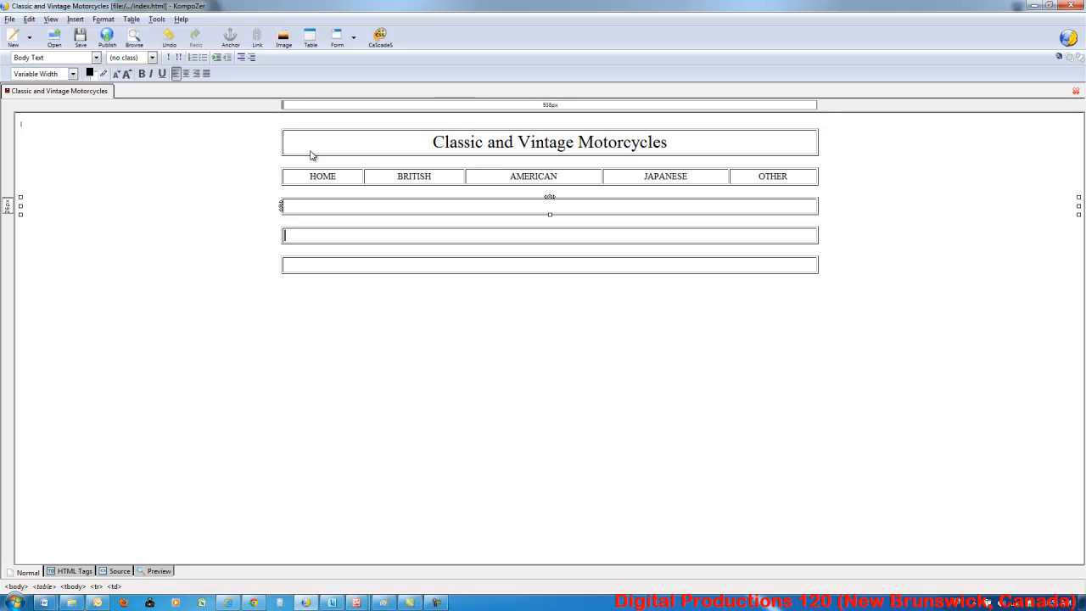
{"action": "type", "text": "Welcome to my classic and vintage motorcycles"}
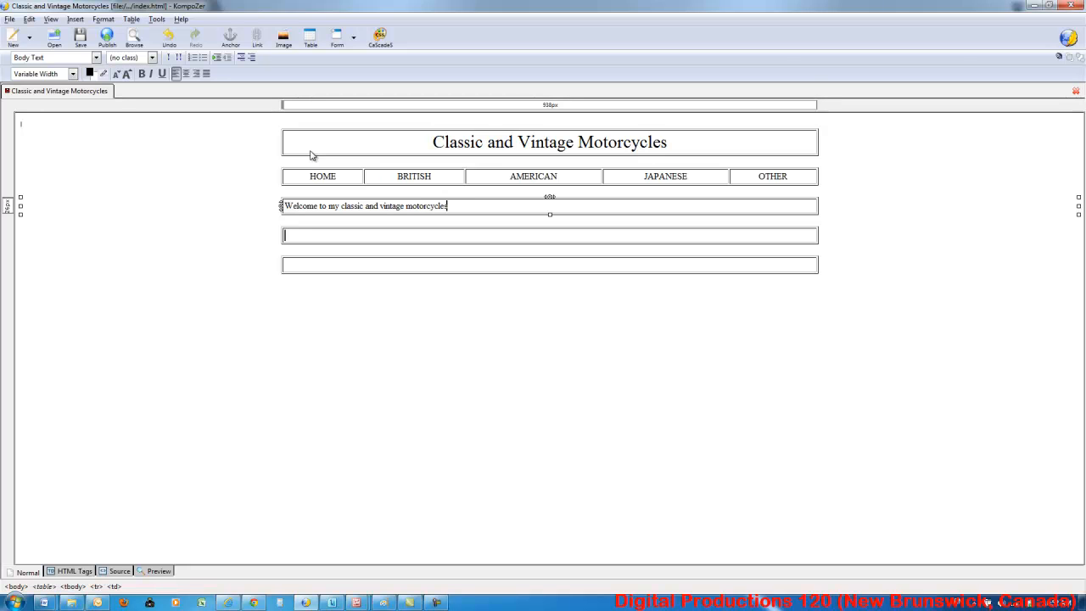
{"action": "type", "text": "."}
Step: Add, after a blank line, "This site is dedicated to the many enthusiasts who keep these motorcycles running today."
{"action": "key", "text": "Return"}
{"action": "type", "text": "Ihis site is dedicated"}
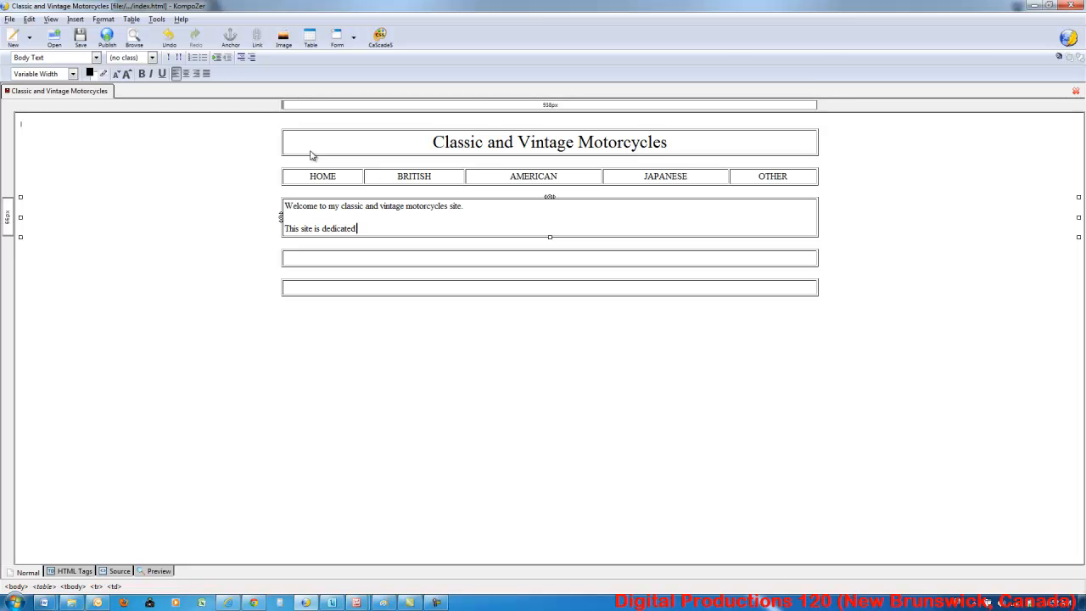
{"action": "type", "text": " the mo"}
{"action": "key", "text": "BackSpace"}
{"action": "type", "text": "any enthusiasts"}
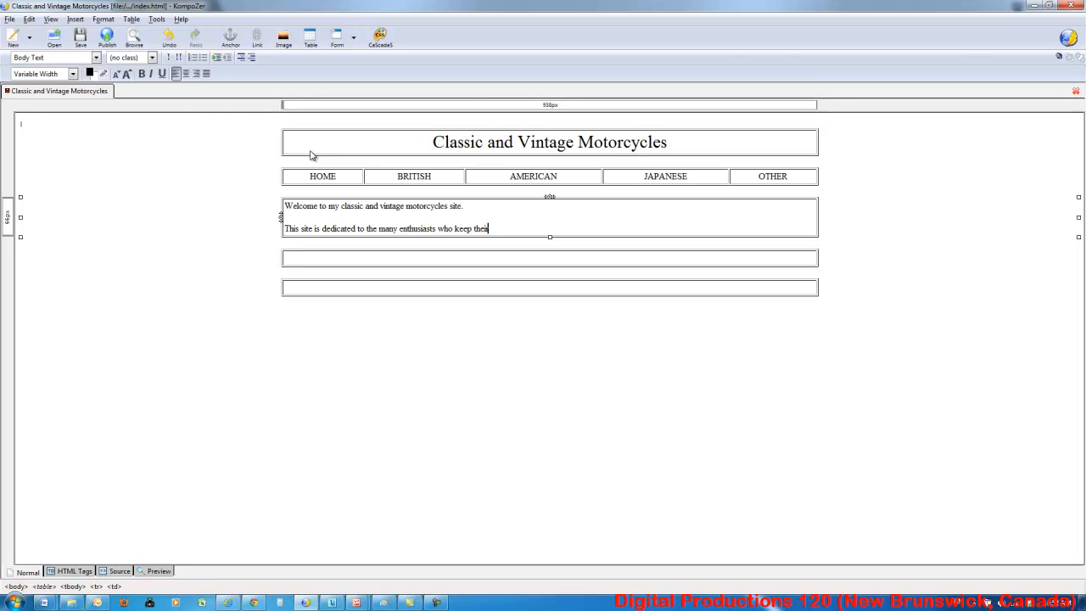
{"action": "type", "text": " who keep these motorcycles running today."}
Step: Set the horizontal content alignment of the third table's welcome text cell to Center
{"action": "left_click_drag", "start_coordinate": [586, 230], "coordinate": [287, 209]}
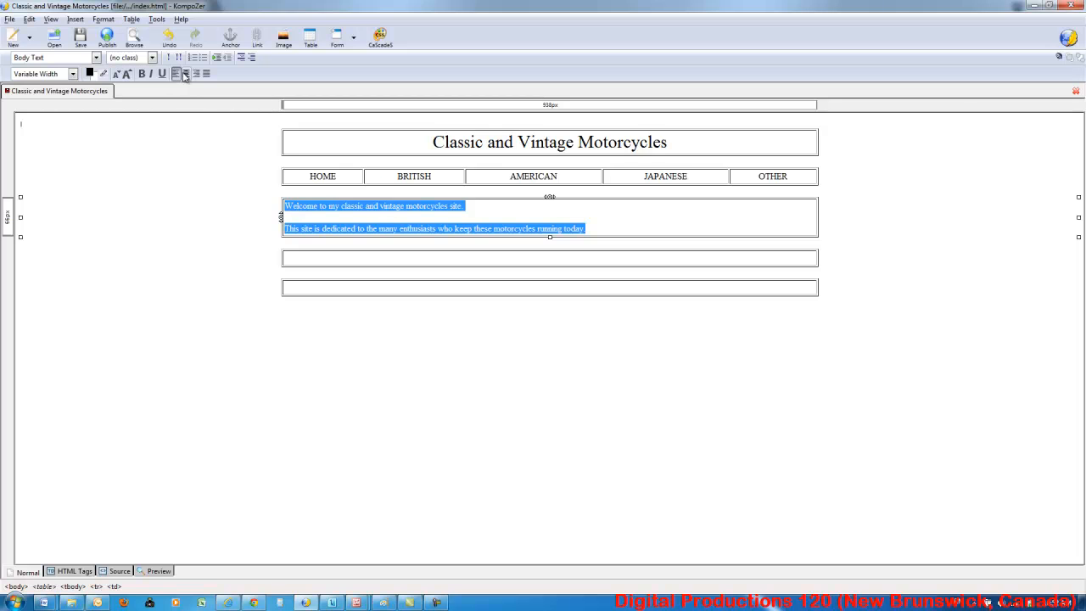
{"action": "left_click", "coordinate": [341, 218]}
{"action": "left_click_drag", "start_coordinate": [599, 230], "coordinate": [287, 208]}
{"action": "right_click", "coordinate": [331, 208]}
{"action": "left_click", "coordinate": [407, 348]}
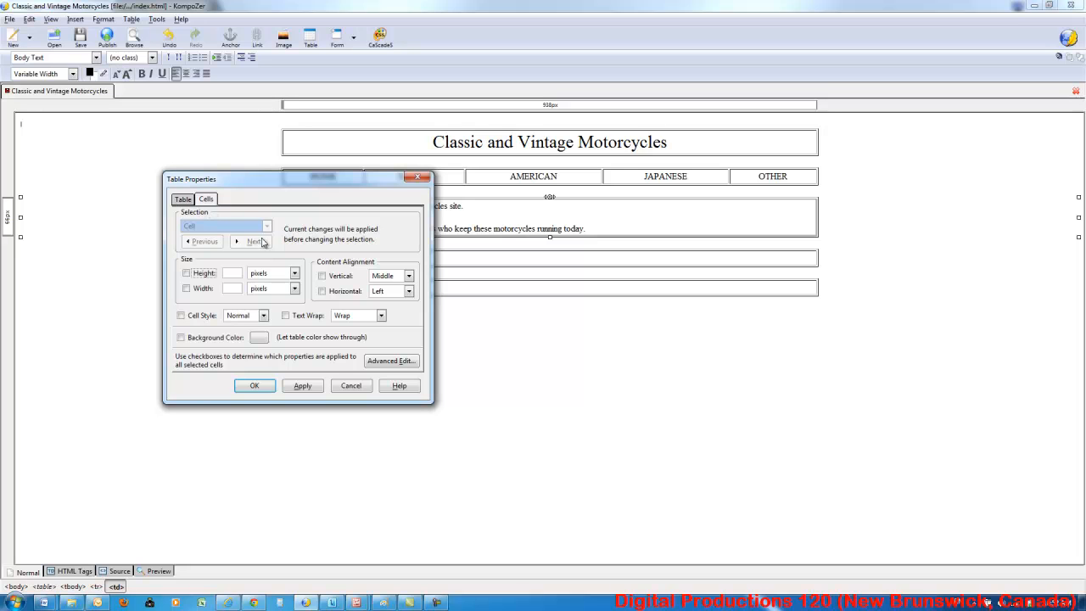
{"action": "left_click", "coordinate": [325, 293]}
{"action": "left_click", "coordinate": [392, 291]}
{"action": "left_click", "coordinate": [391, 316]}
{"action": "left_click", "coordinate": [303, 385]}
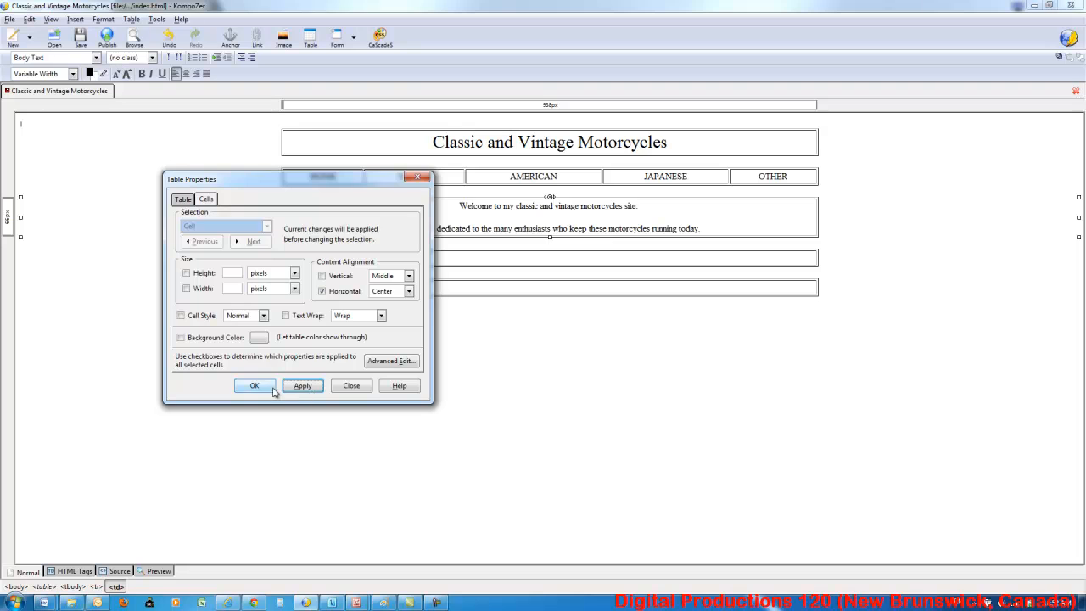
{"action": "left_click", "coordinate": [269, 388]}
Step: Change the font of both welcome text lines to Helvetica, Arial
{"action": "left_click", "coordinate": [700, 229]}
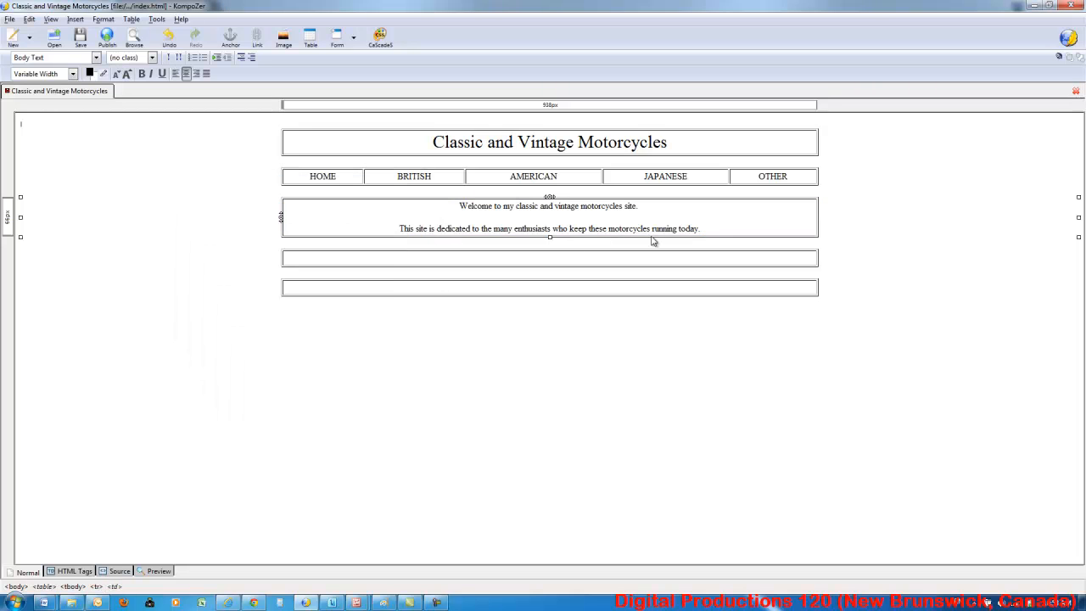
{"action": "left_click_drag", "start_coordinate": [704, 231], "coordinate": [398, 223]}
{"action": "left_click_drag", "start_coordinate": [460, 205], "coordinate": [718, 231]}
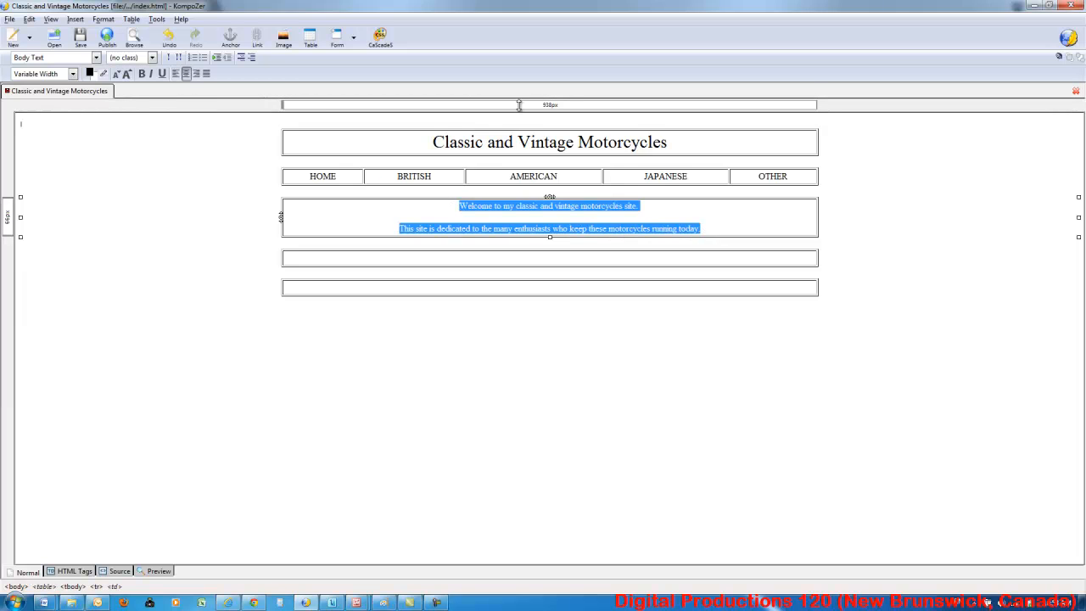
{"action": "left_click", "coordinate": [74, 74]}
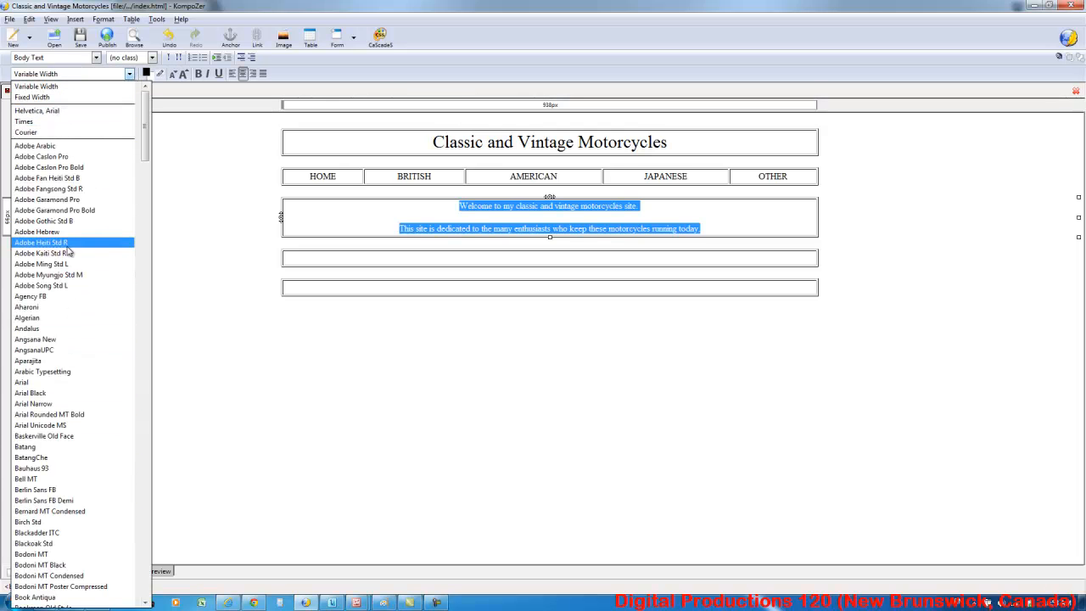
{"action": "mouse_move", "coordinate": [146, 119]}
{"action": "left_mouse_down"}
{"action": "mouse_move", "coordinate": [145, 181]}
{"action": "mouse_move", "coordinate": [147, 116]}
{"action": "left_mouse_up"}
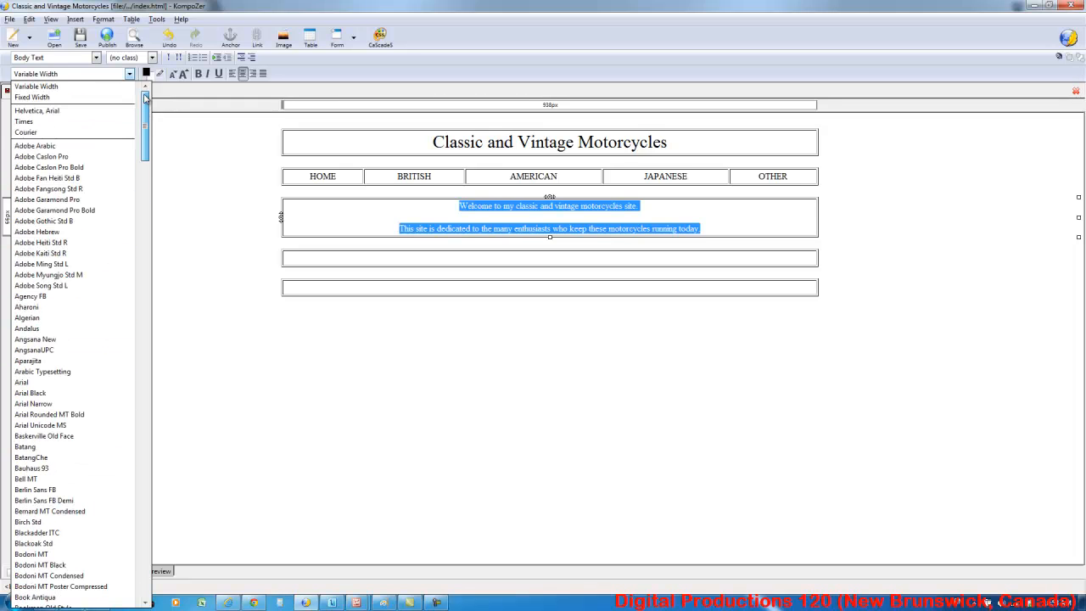
{"action": "left_click", "coordinate": [40, 114]}
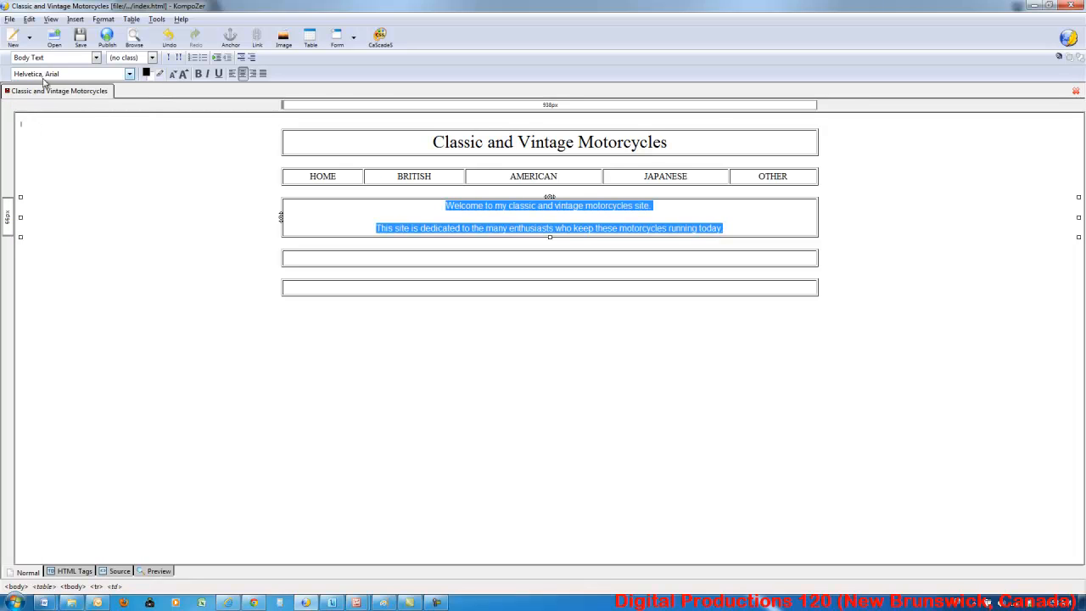
Step: Enlarge both welcome text lines by three size steps and deselect the text
{"action": "left_click", "coordinate": [183, 74]}
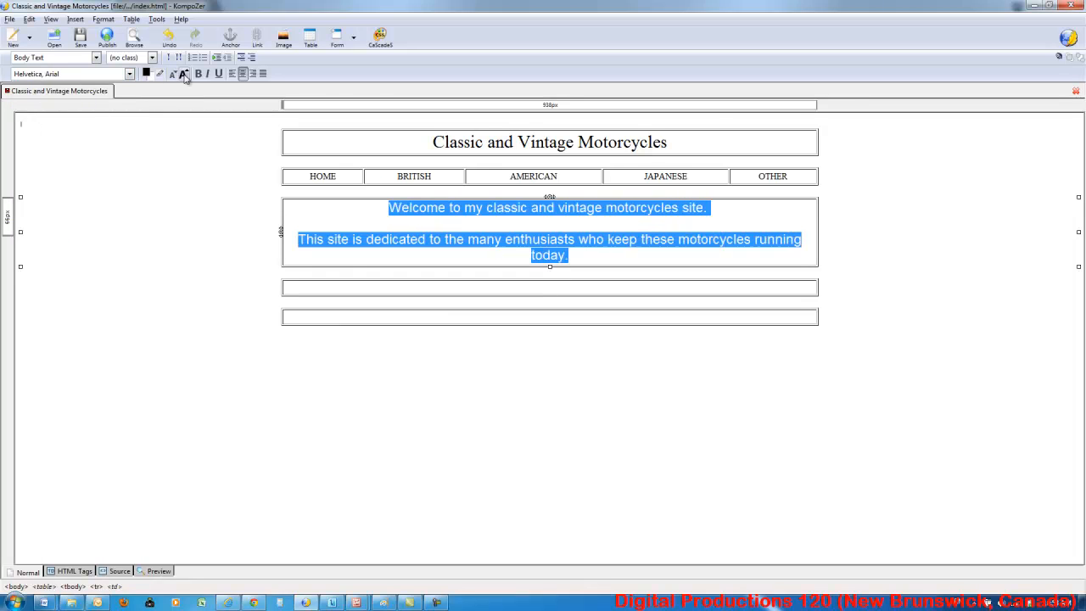
{"action": "left_click", "coordinate": [184, 74]}
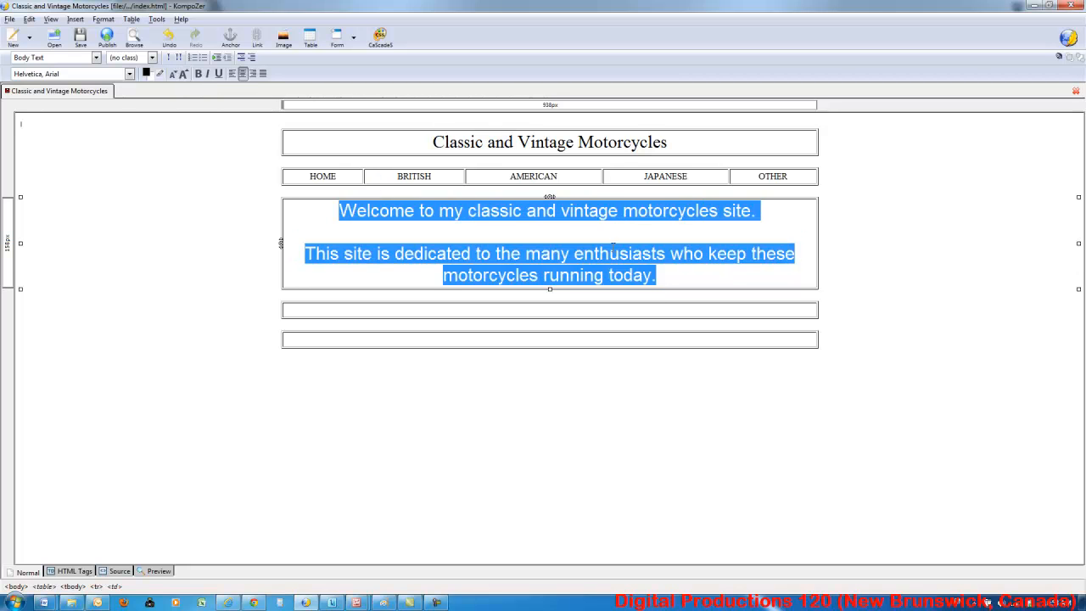
{"action": "left_click", "coordinate": [670, 253]}
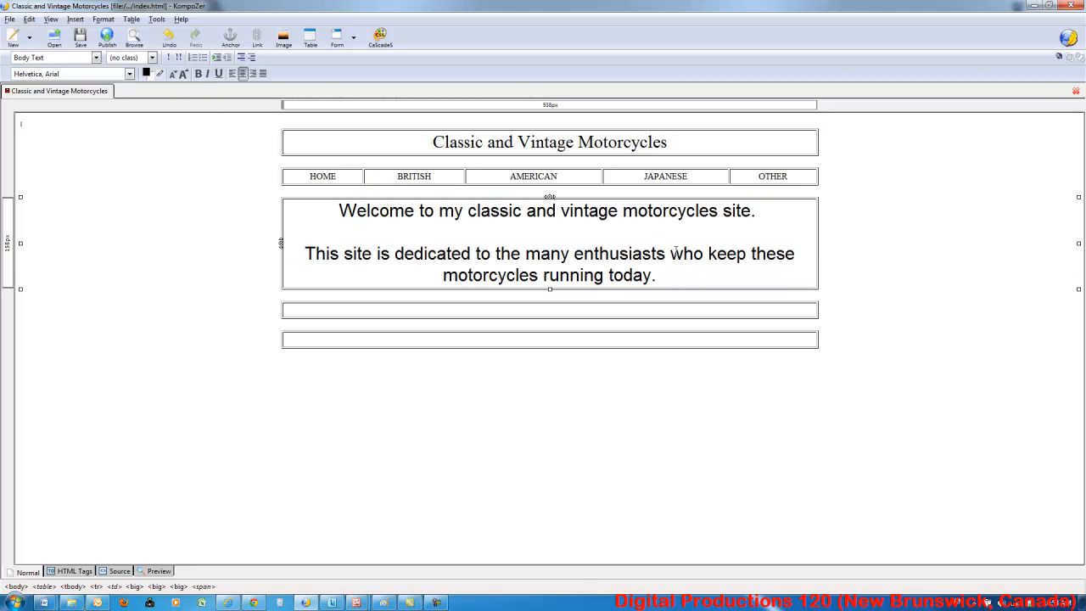